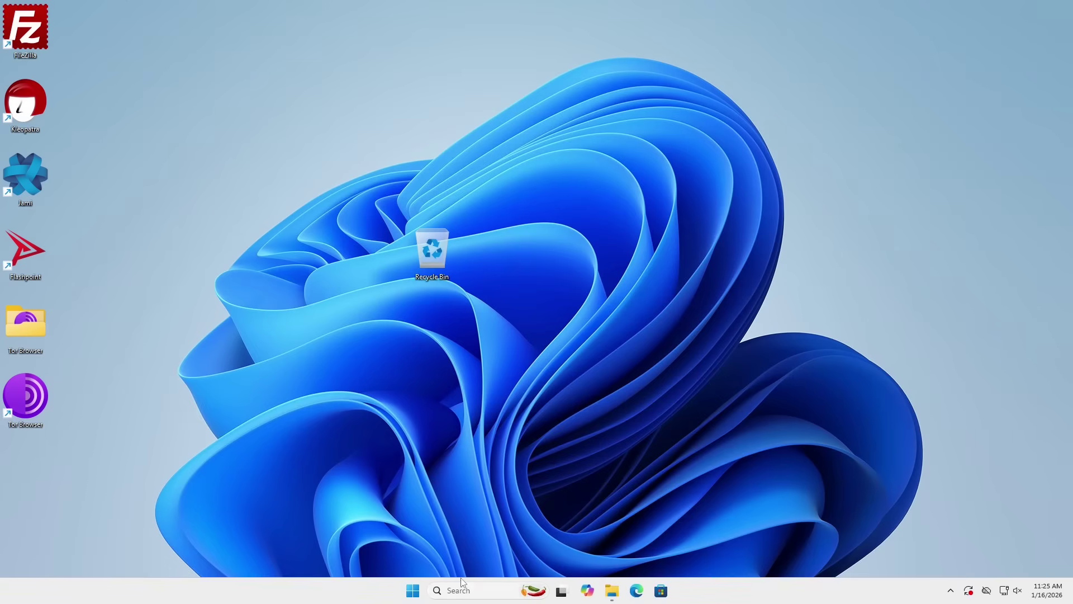
# Step: Toggle the Start menu, then scroll down through the Win11OS-kde README on GitHub
pyautogui.click(417, 591)
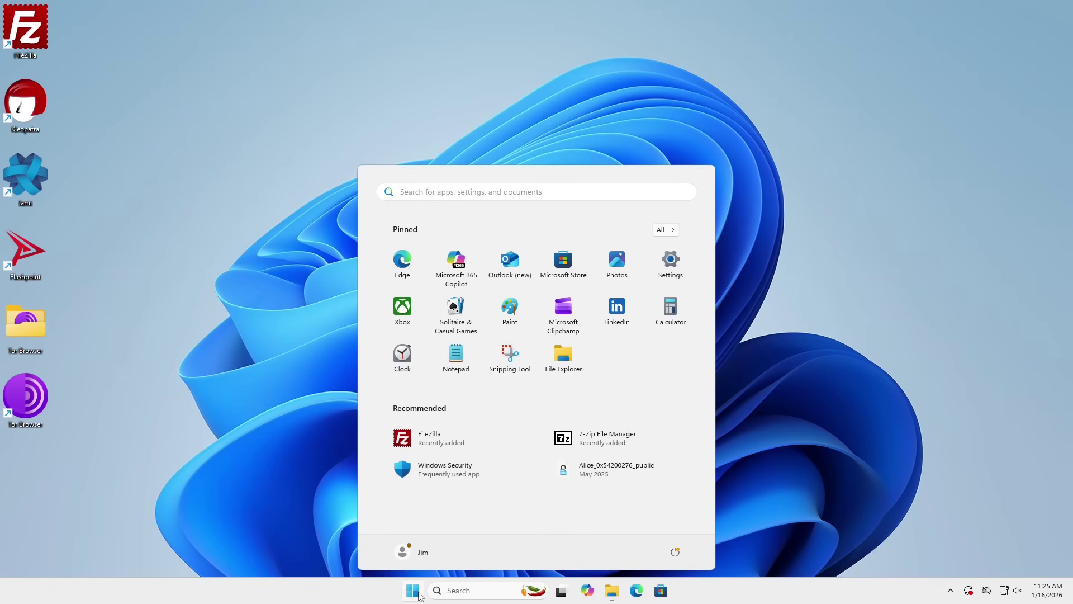
pyautogui.click(417, 591)
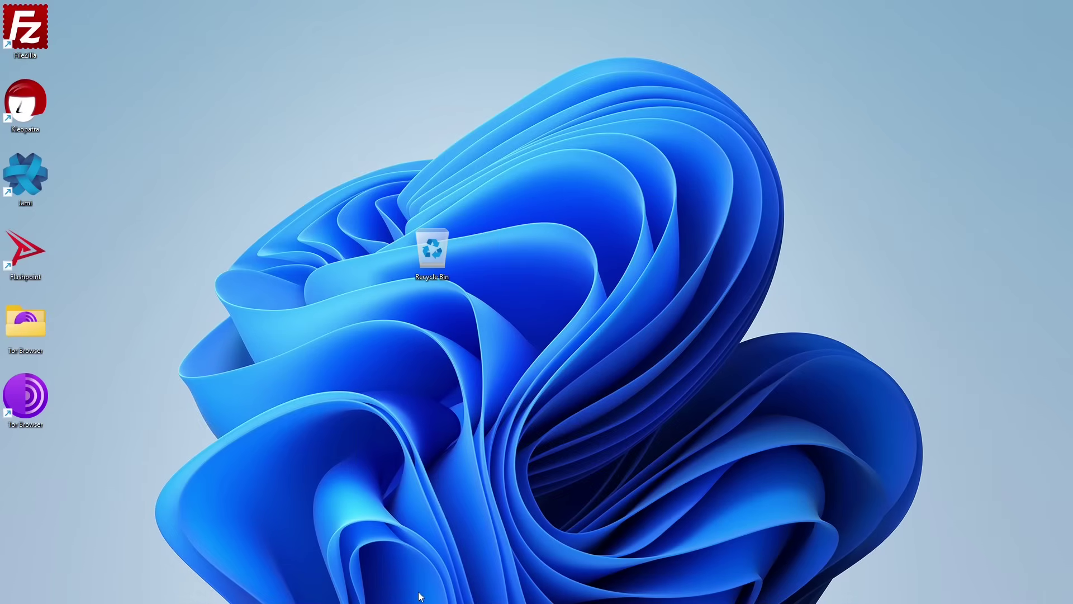
pyautogui.click(416, 594)
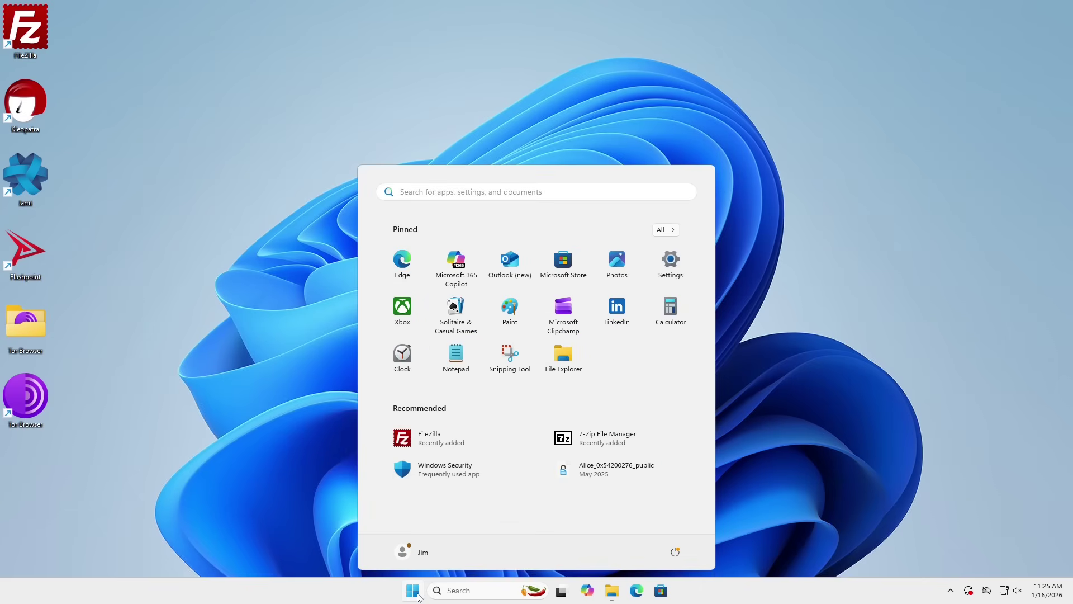
pyautogui.click(417, 596)
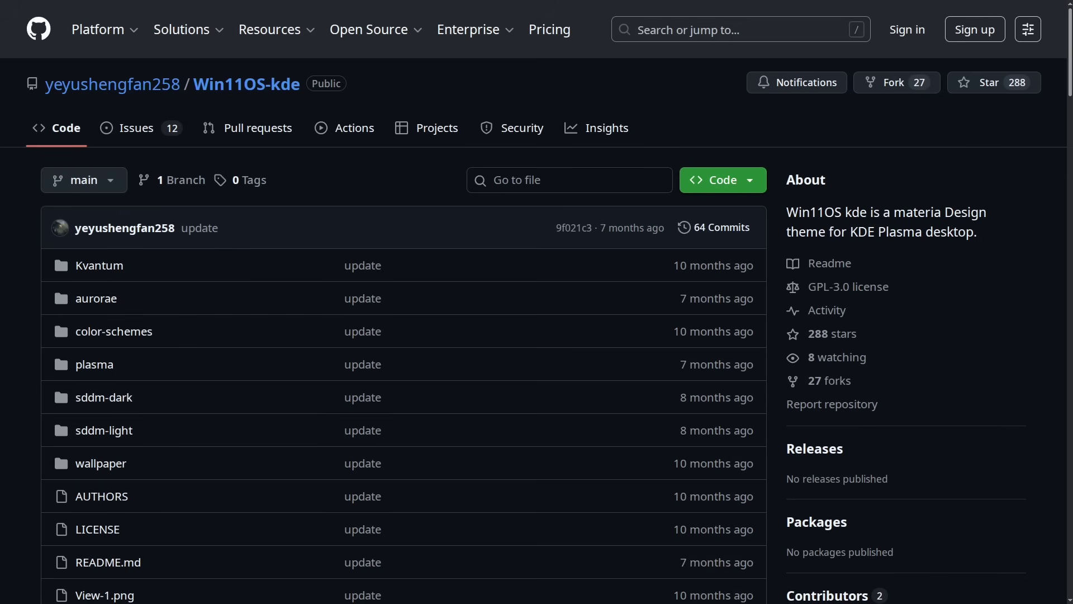
pyautogui.scroll(-15, 537, 302)
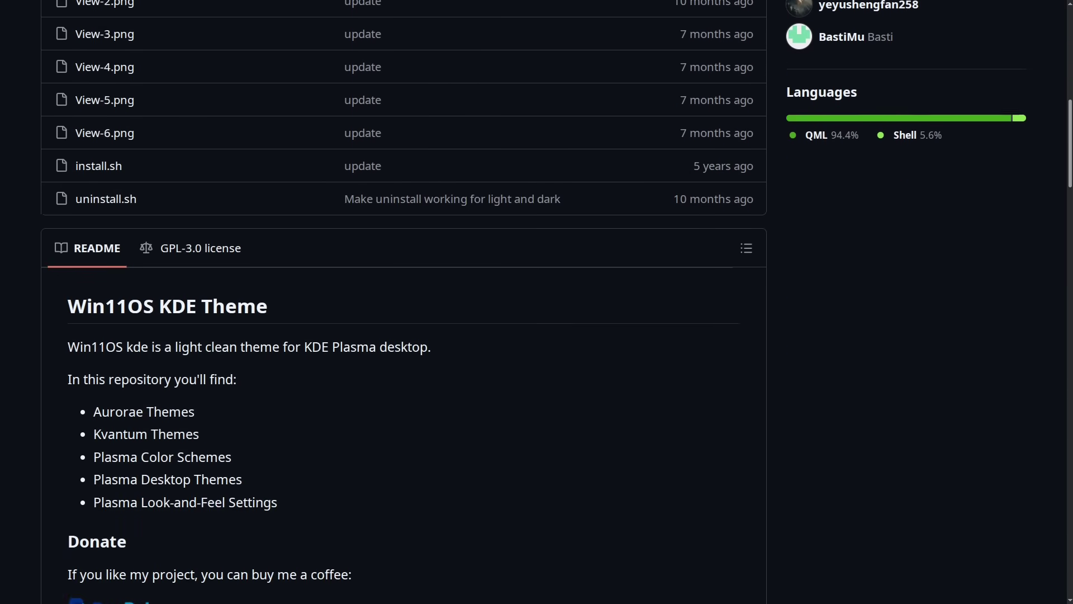
pyautogui.scroll(-9, 405, 324)
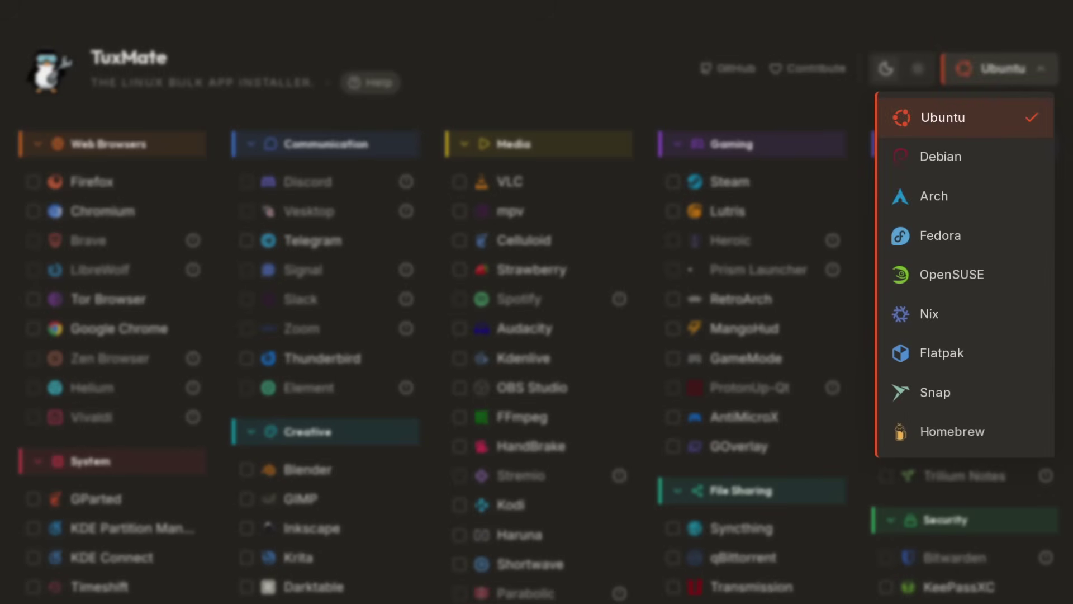
# Step: Cycle the target distro through Debian, Arch, Fedora, OpenSUSE and Nix with the keyboard
pyautogui.press('Return')
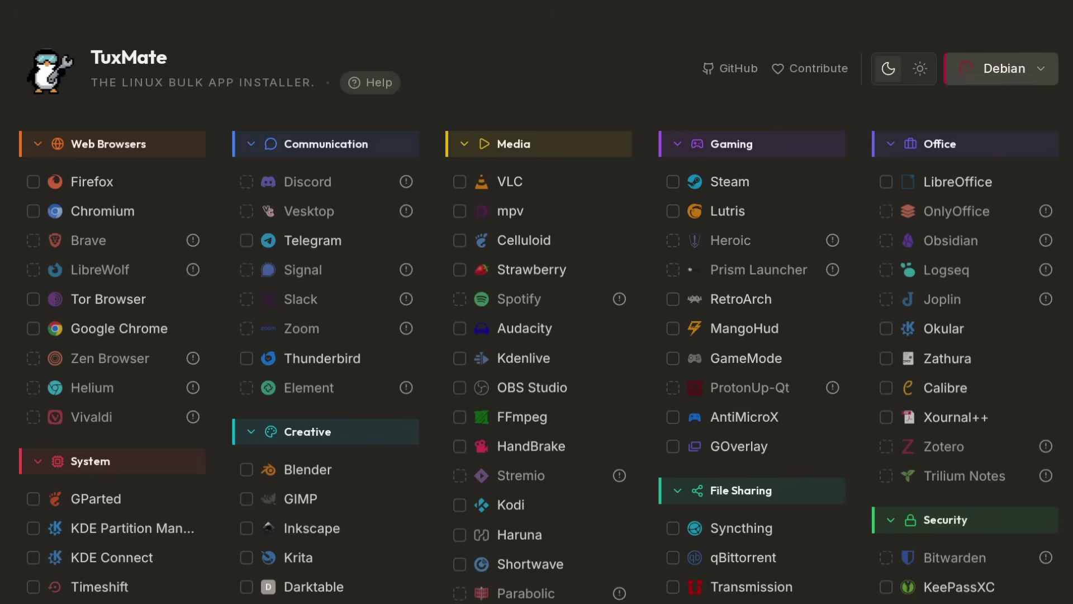
pyautogui.press('Return')
pyautogui.press('Down')
pyautogui.press('Return')
pyautogui.press('Return')
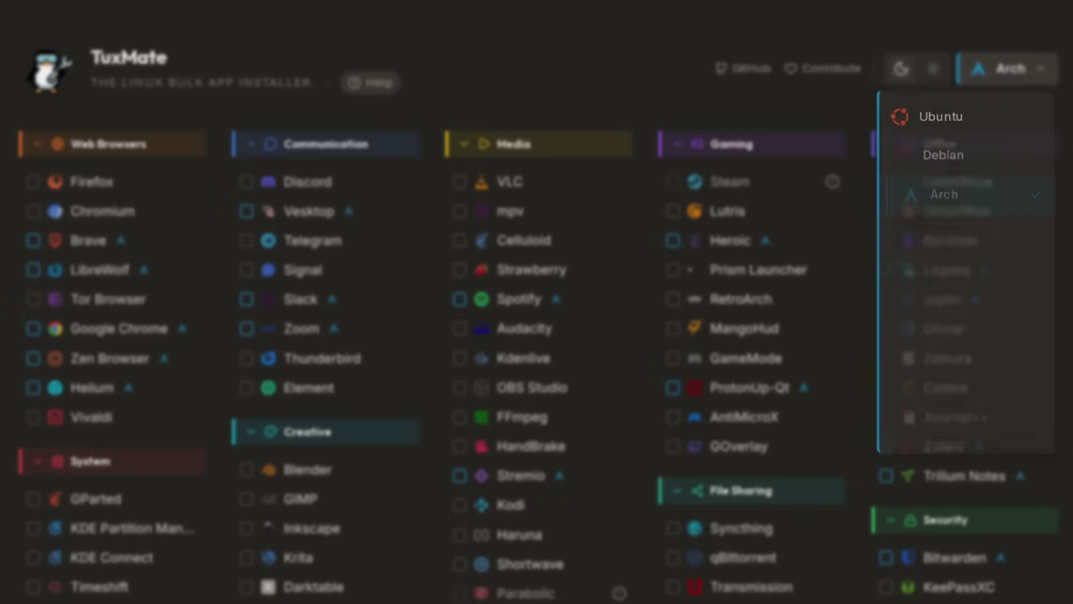
pyautogui.press('Down')
pyautogui.press('Down')
pyautogui.press('Down')
pyautogui.press('Return')
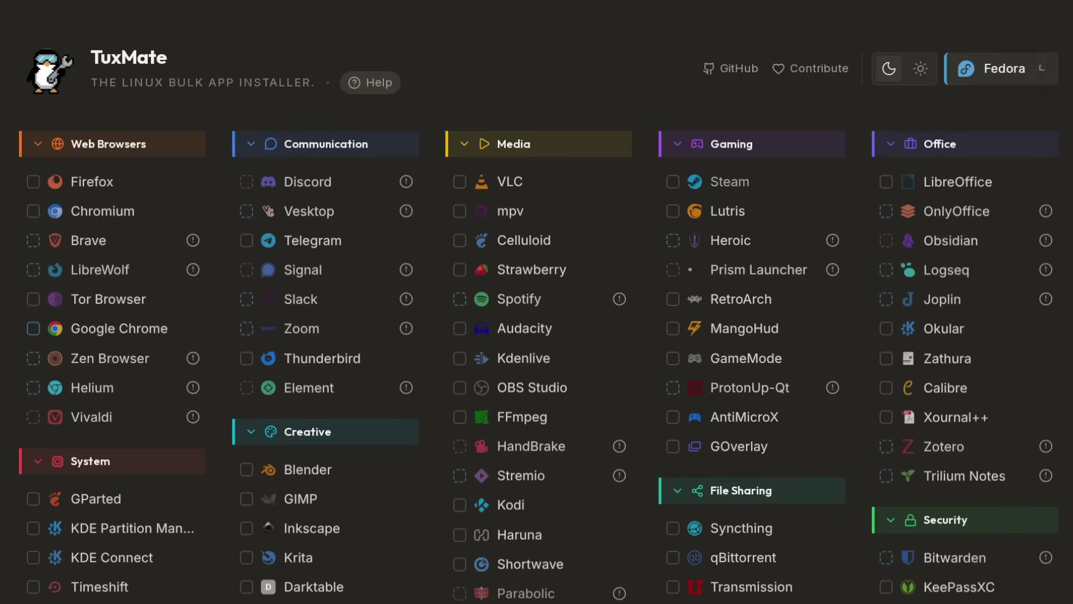
pyautogui.press('Return')
pyautogui.press('Down')
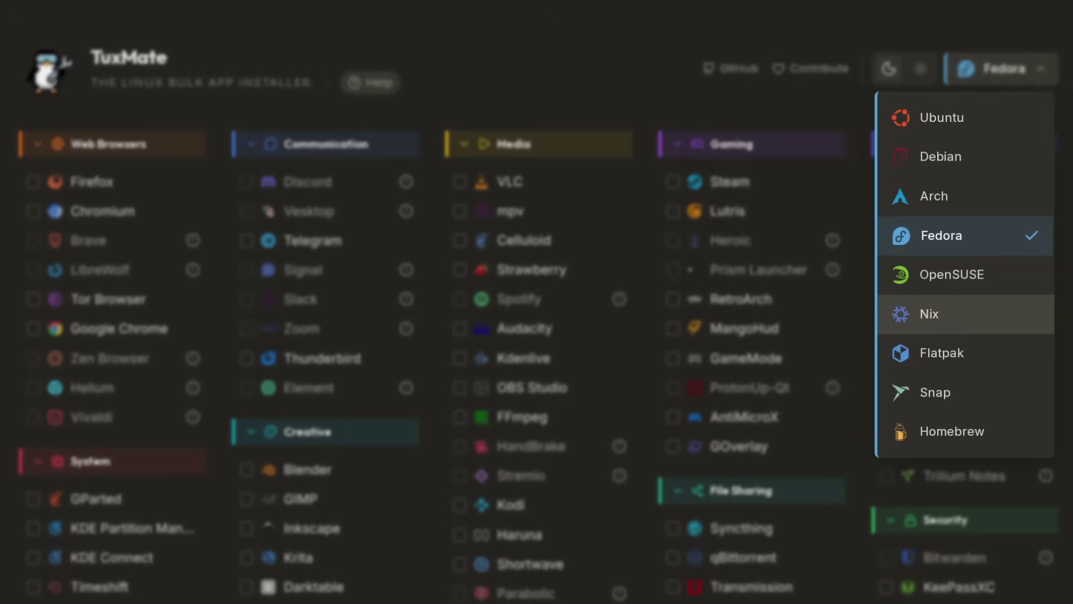
pyautogui.press('Return')
pyautogui.press('Return')
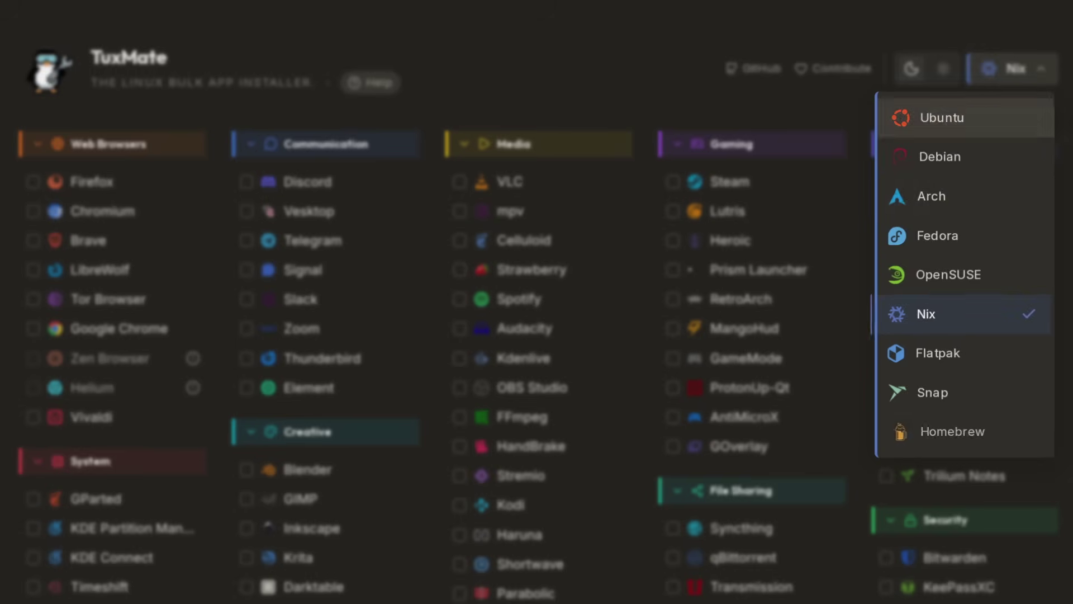
pyautogui.press('Down')
pyautogui.press('Down')
pyautogui.press('Down')
pyautogui.press('Down')
pyautogui.press('Down')
pyautogui.press('Down')
pyautogui.press('Up')
pyautogui.press('Up')
pyautogui.press('Return')
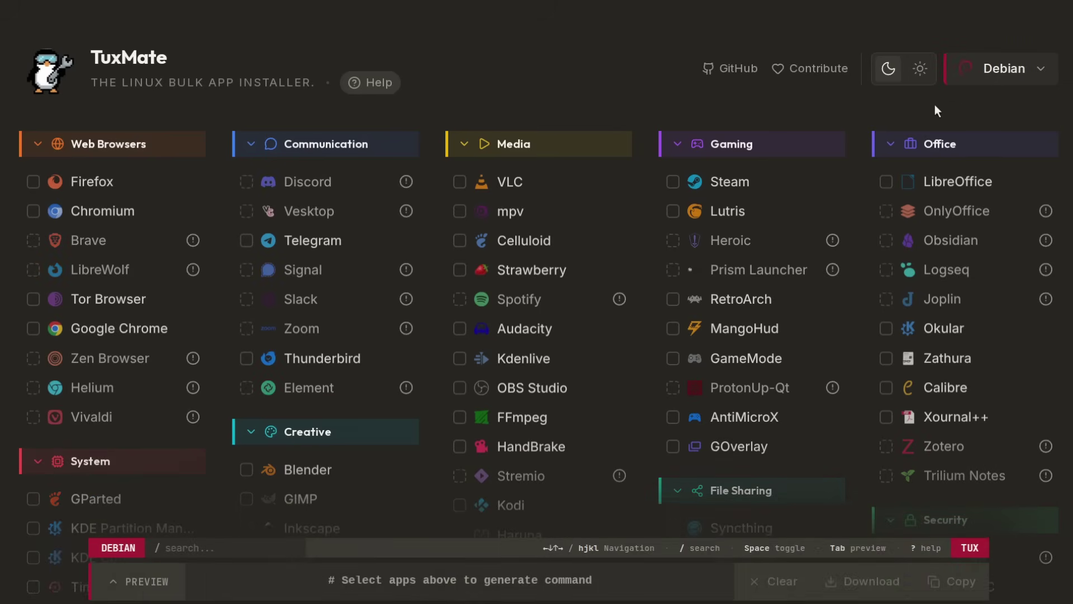
# Step: Target Arch and select Brave and LibreWolf
pyautogui.click(990, 69)
pyautogui.click(958, 198)
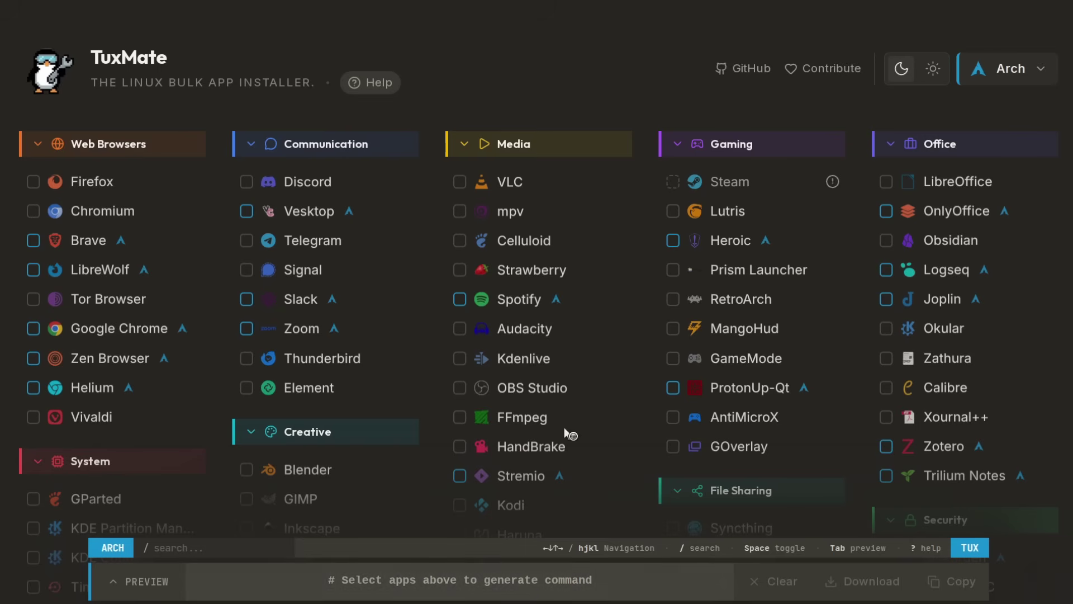
pyautogui.click(33, 240)
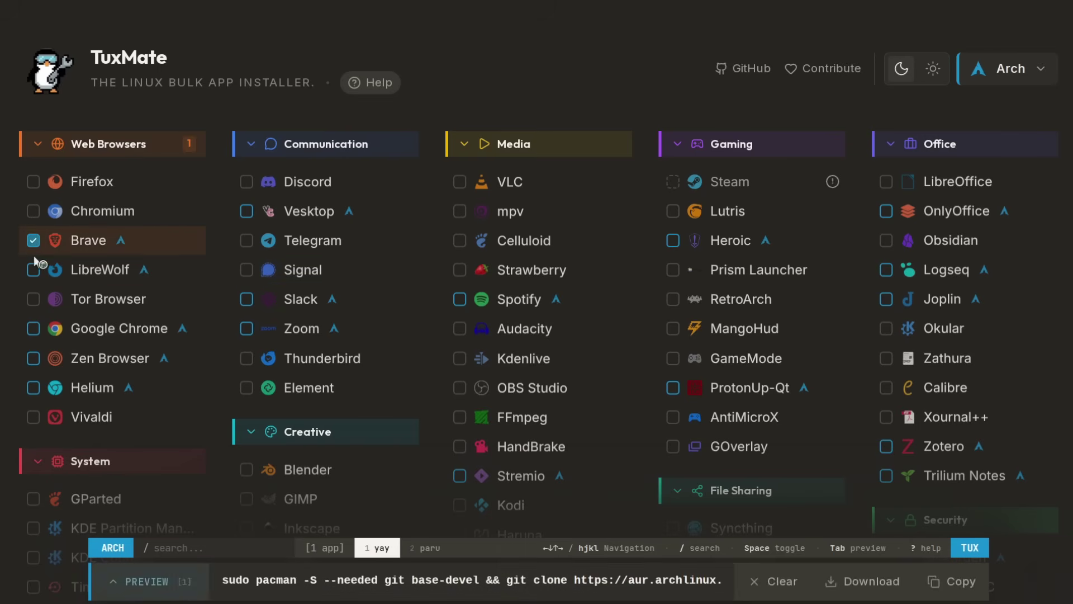
pyautogui.click(34, 269)
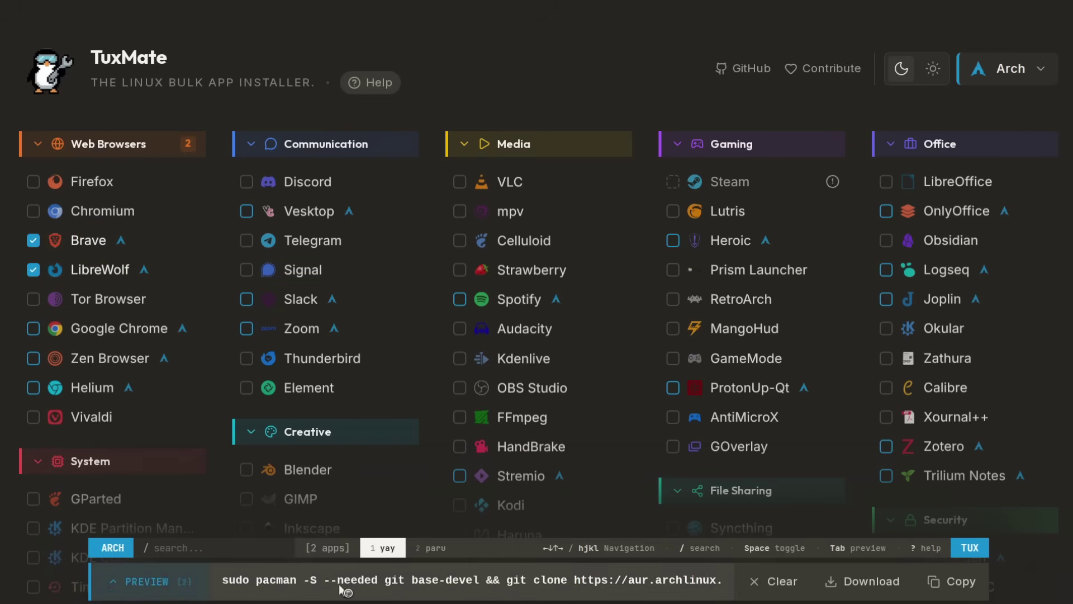
# Step: Switch to Ubuntu and select Firefox and Chromium
pyautogui.click(995, 73)
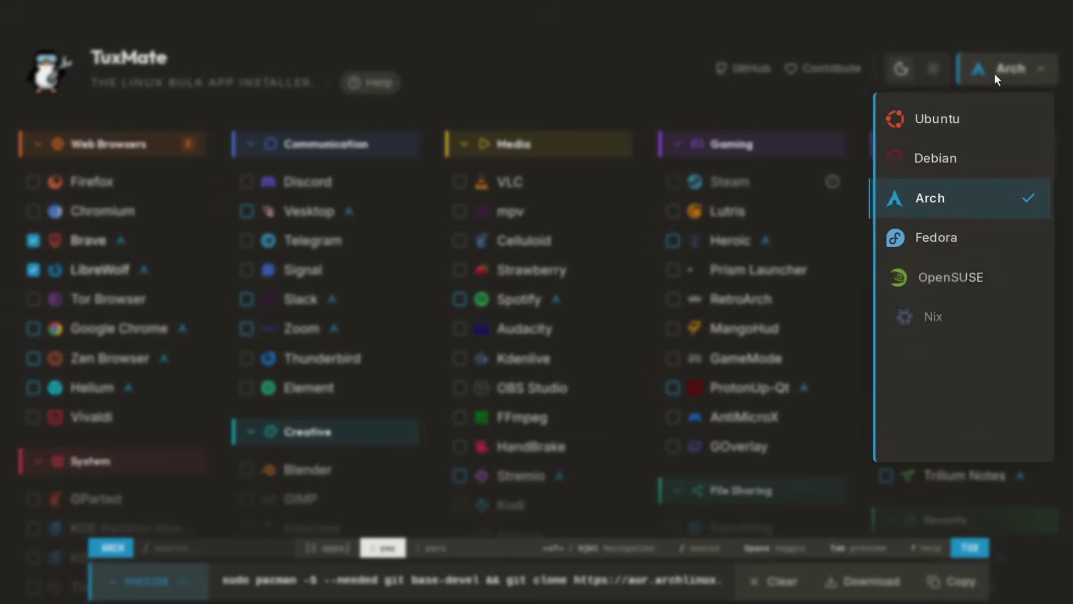
pyautogui.click(961, 120)
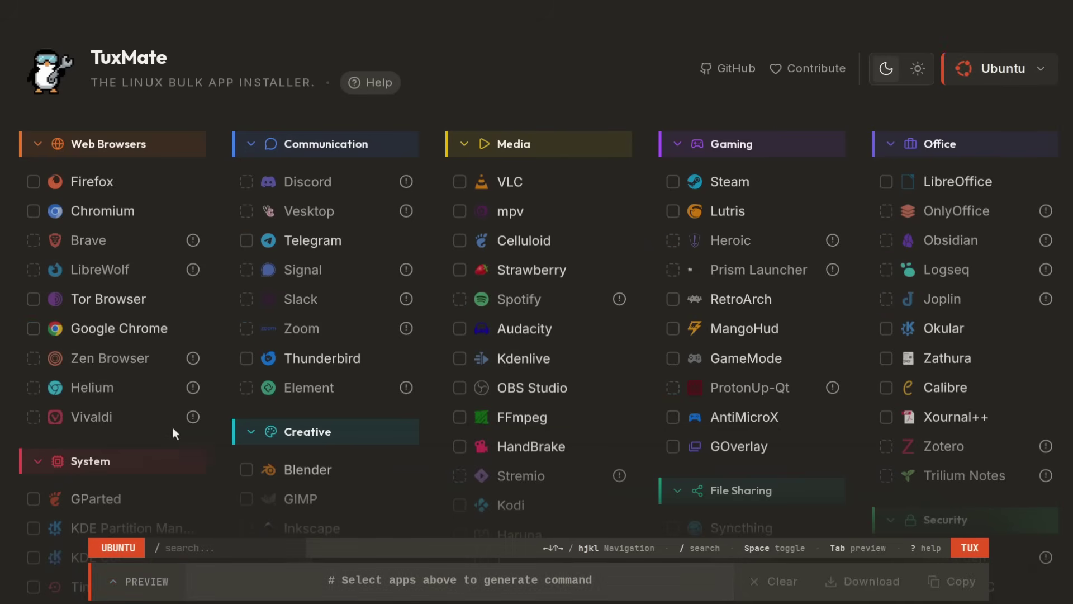
pyautogui.click(55, 183)
pyautogui.click(45, 211)
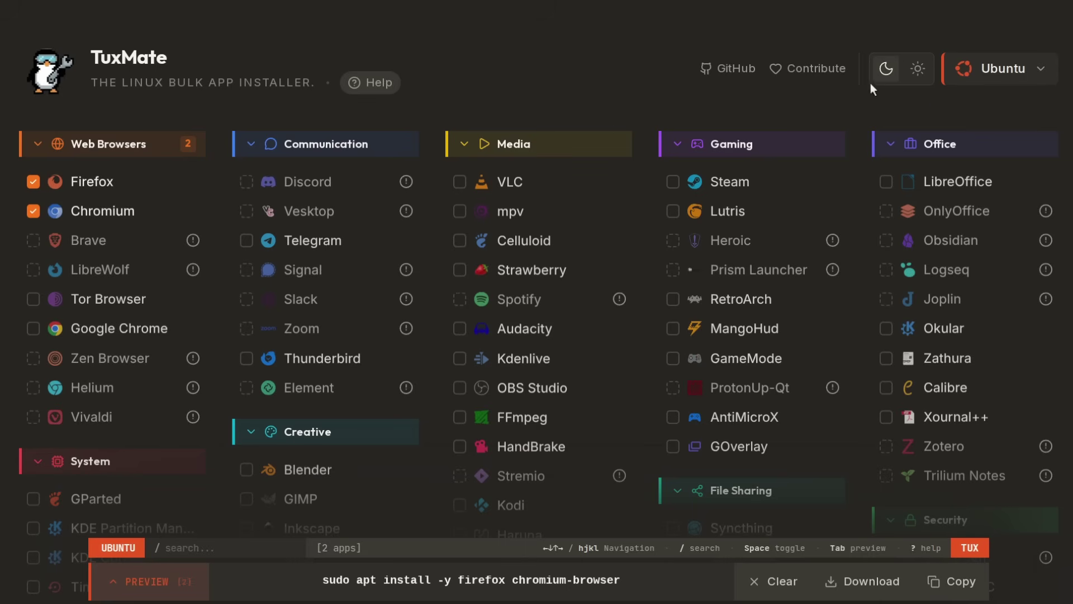
# Step: Target Debian, deselect Firefox and Chromium, and select Steam instead
pyautogui.click(988, 70)
pyautogui.click(903, 159)
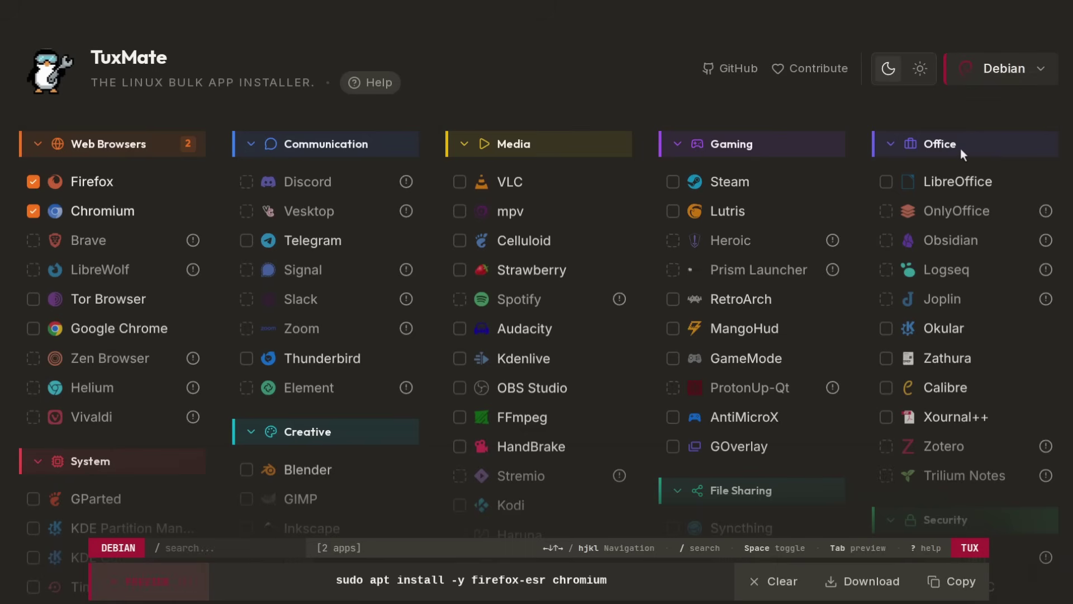
pyautogui.click(78, 181)
pyautogui.click(83, 211)
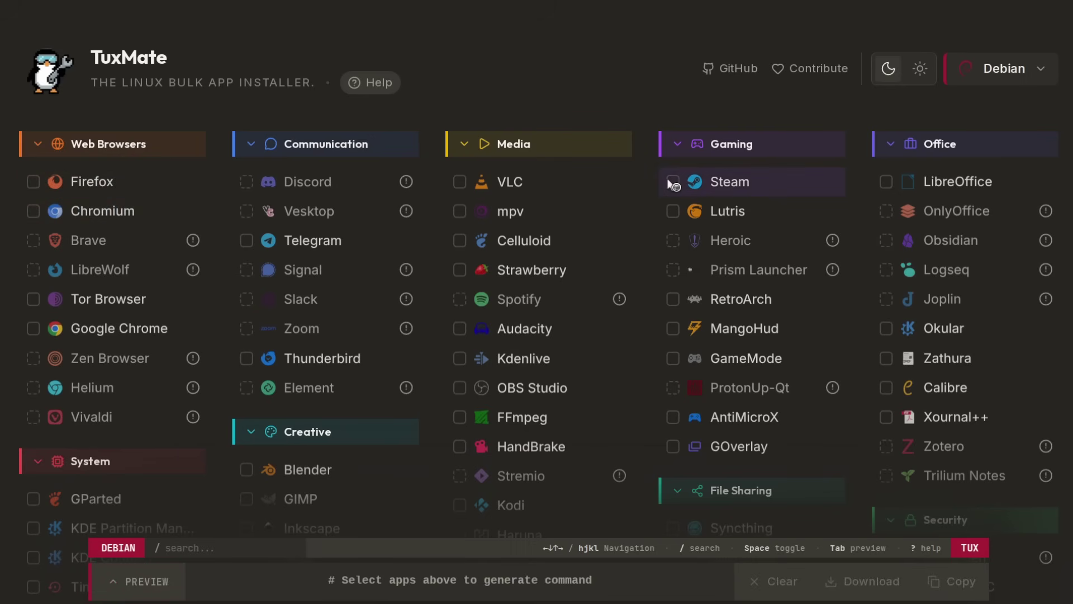
pyautogui.click(718, 183)
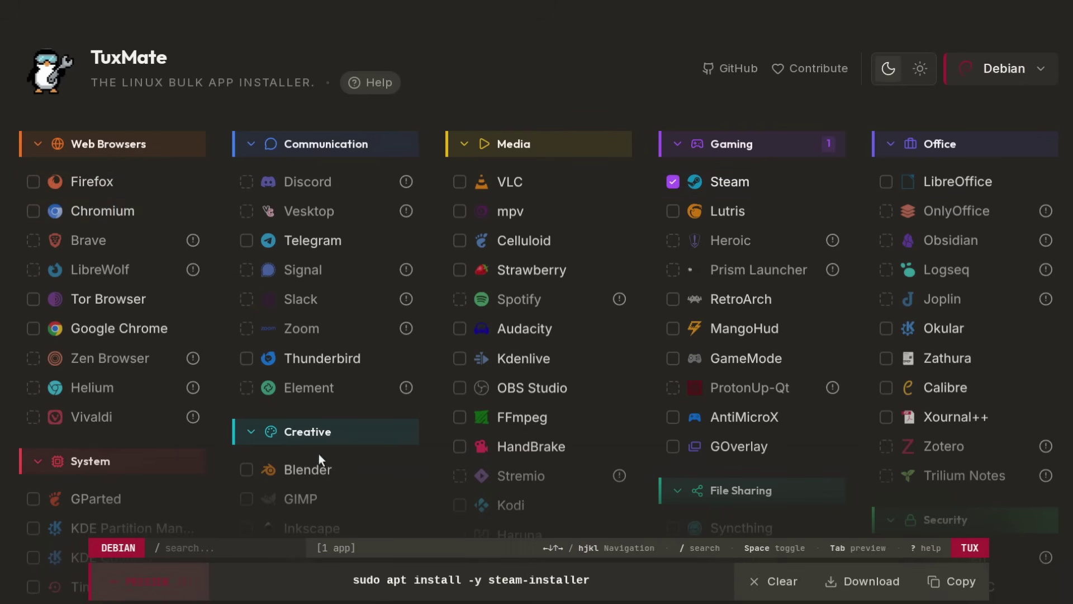
# Step: Switch the target distro to Ubuntu, then back to Debian
pyautogui.click(1015, 70)
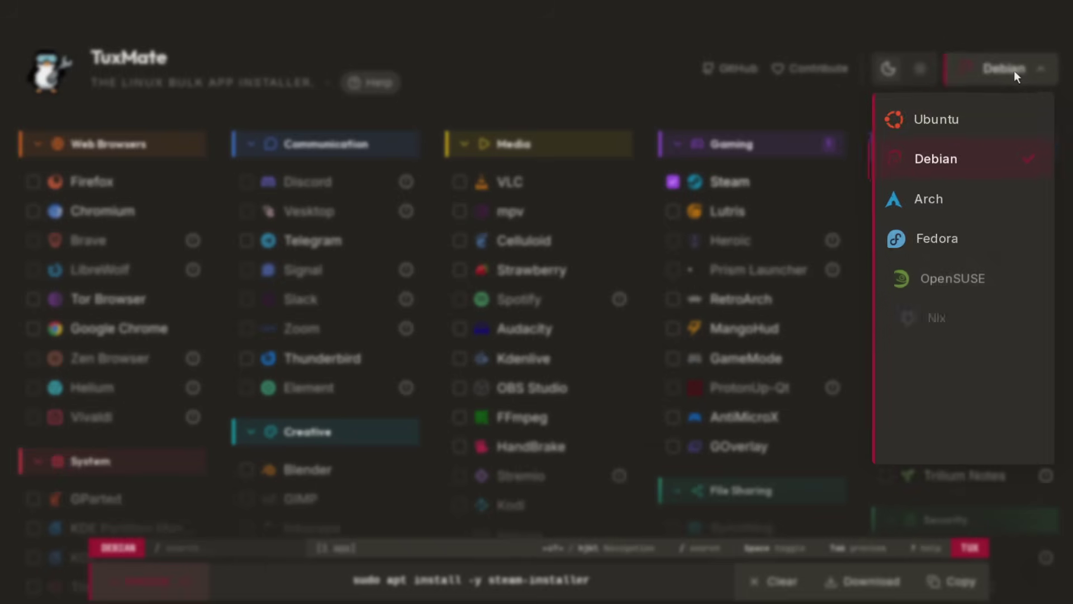
pyautogui.click(963, 116)
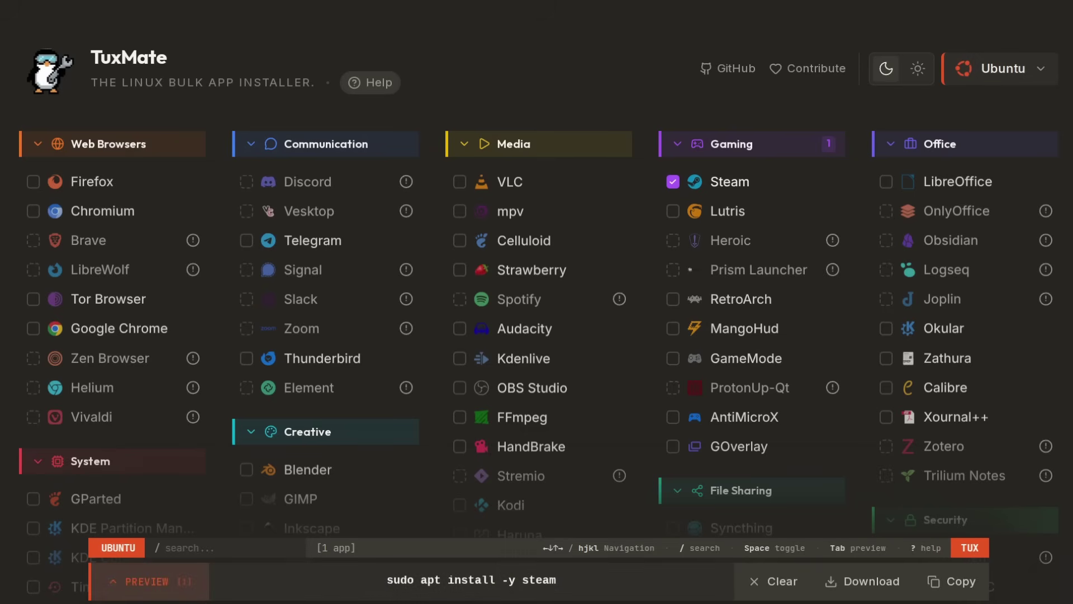
pyautogui.click(998, 69)
pyautogui.click(954, 159)
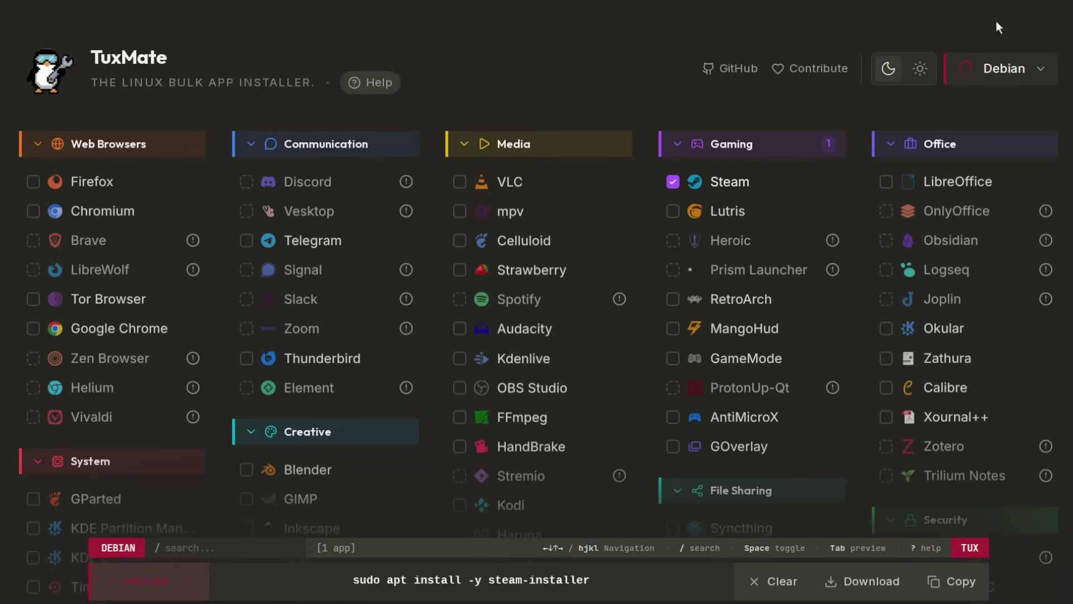
# Step: Use Ctrl+Tab to bring the Ninite browser tab to the front
pyautogui.hotkey('ctrl', 'Tab')
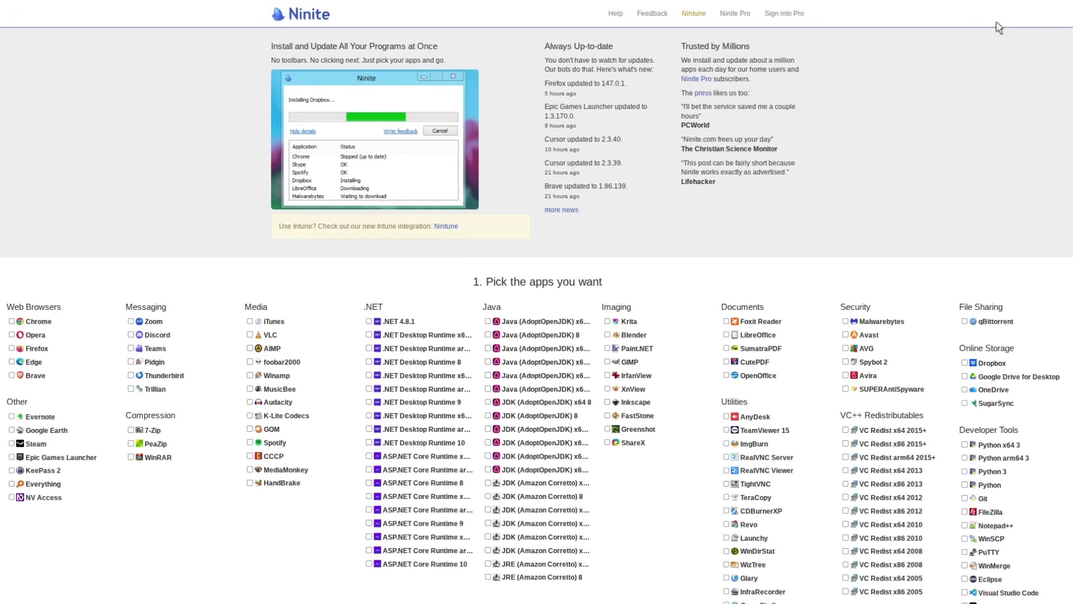
# Step: Use Ctrl+Tab to return to the TuxMate tab, still on Debian with Steam
pyautogui.hotkey('ctrl', 'Tab')
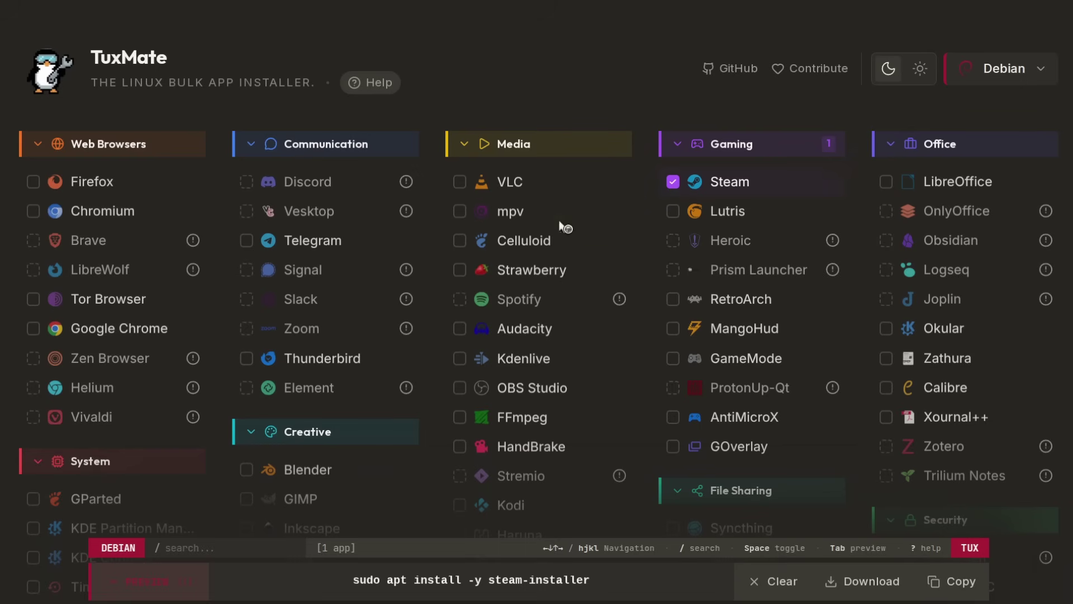
# Step: Add Telegram, Firefox, Chromium, Tor Browser and Google Chrome, then review the terminal preview
pyautogui.click(278, 232)
pyautogui.click(35, 181)
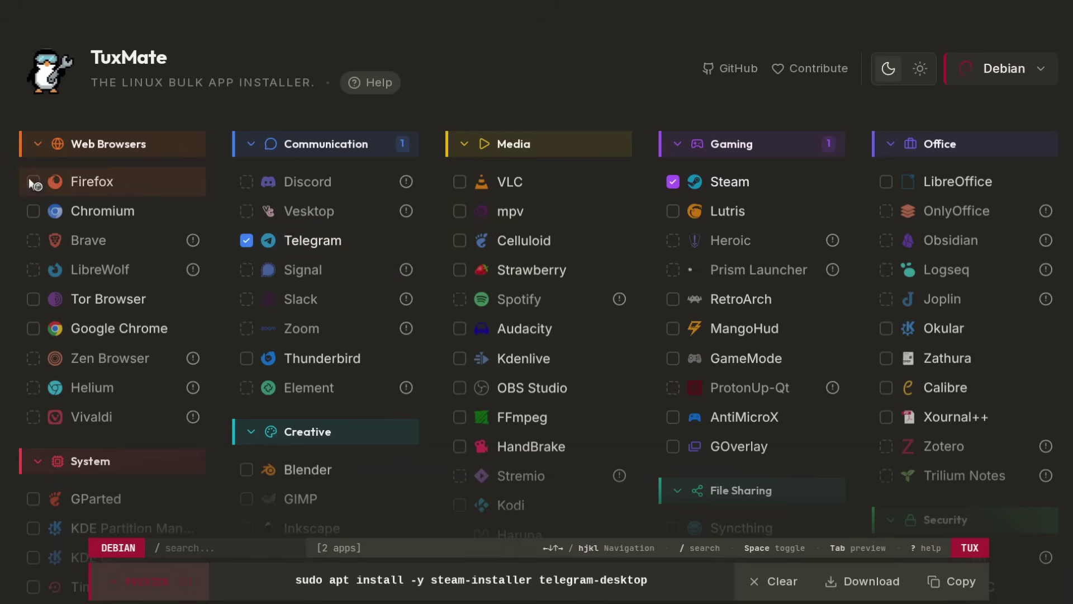
pyautogui.click(35, 210)
pyautogui.click(72, 297)
pyautogui.click(81, 327)
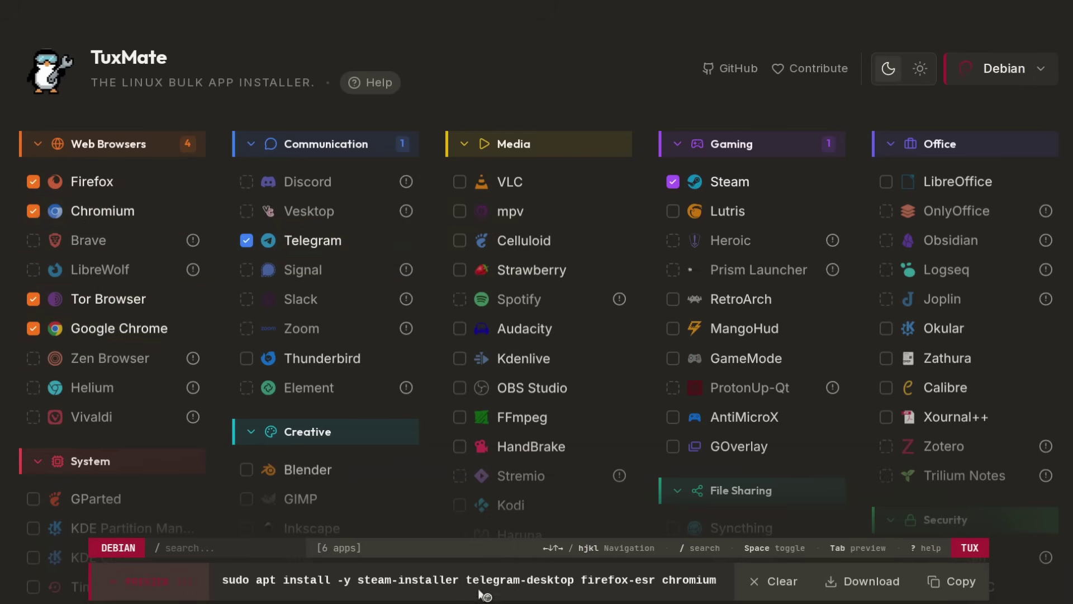
pyautogui.click(128, 583)
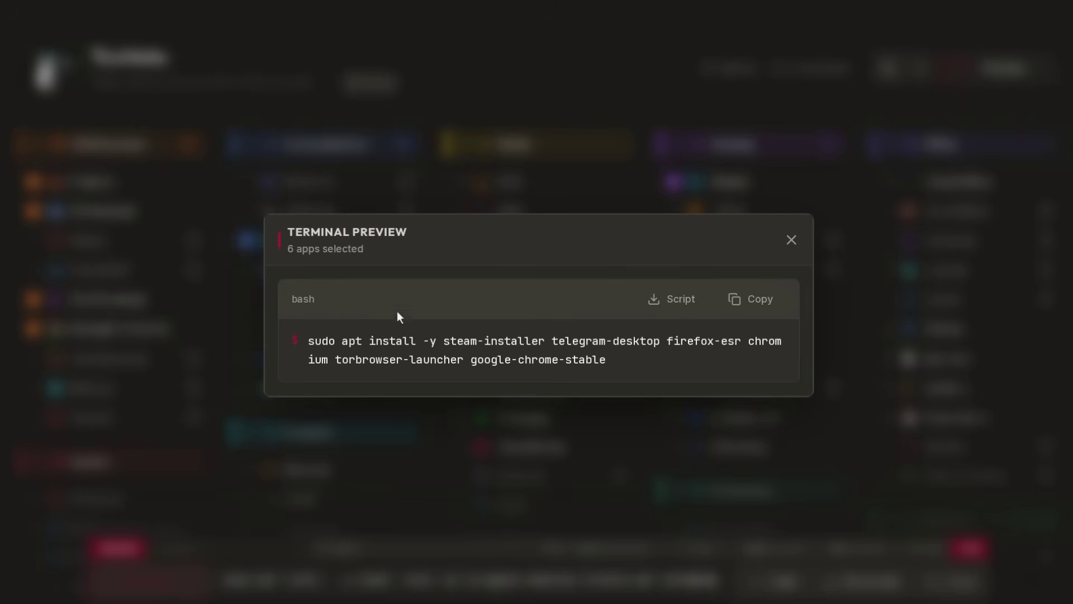
pyautogui.click(792, 240)
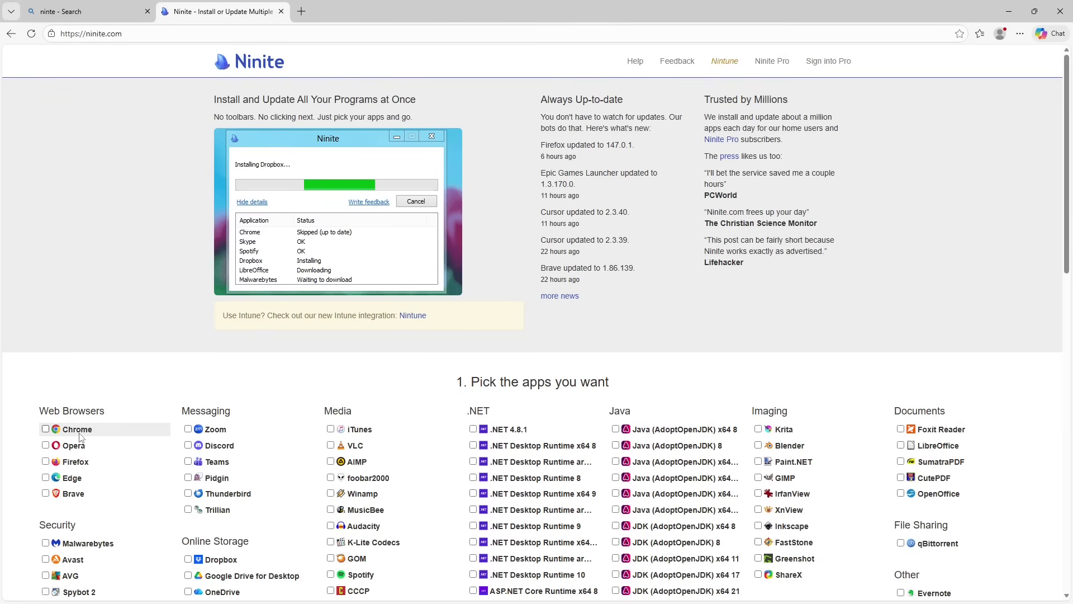
# Step: In Ninite, tick Chrome, Opera, Firefox, Zoom, Discord and Teams
pyautogui.click(78, 430)
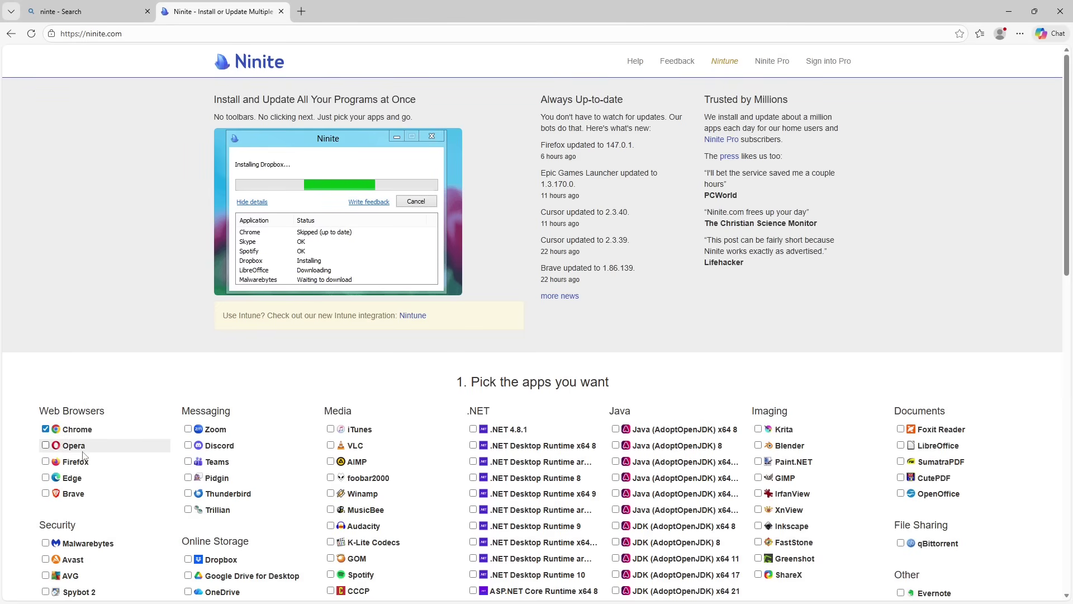
pyautogui.click(81, 449)
pyautogui.click(79, 462)
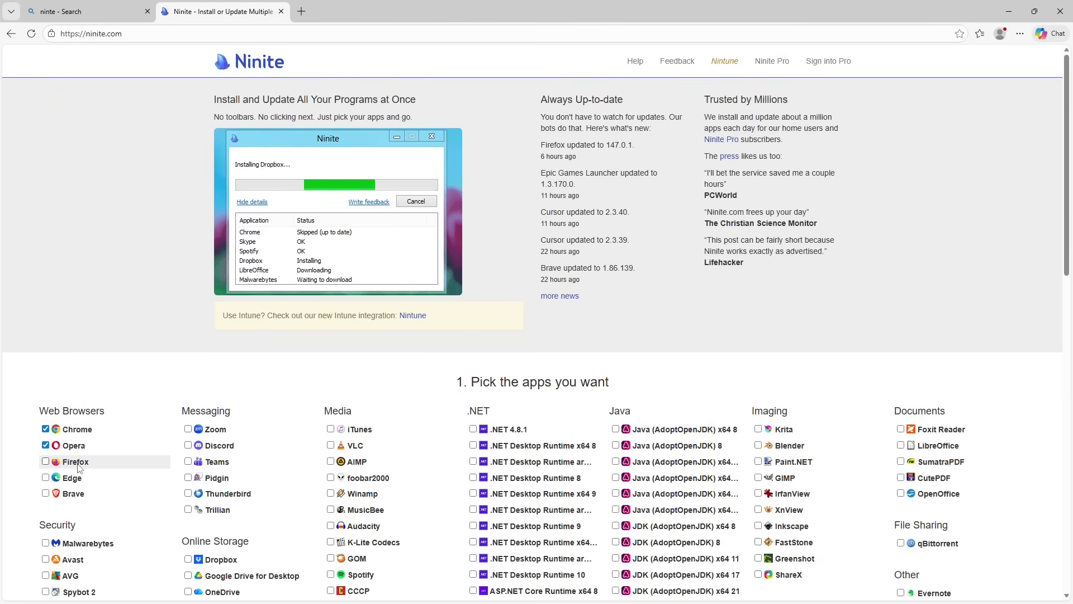
pyautogui.click(208, 430)
pyautogui.click(216, 445)
pyautogui.click(218, 462)
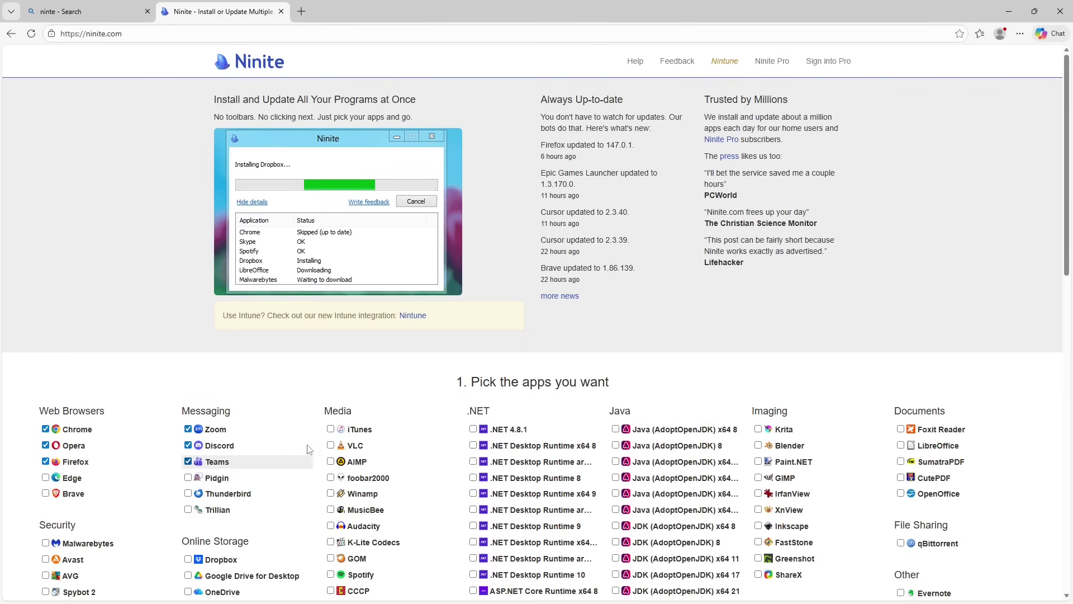
# Step: Tick iTunes, VLC, AIMP and CDBurnerXP, then download the custom Ninite installer
pyautogui.click(369, 431)
pyautogui.click(370, 447)
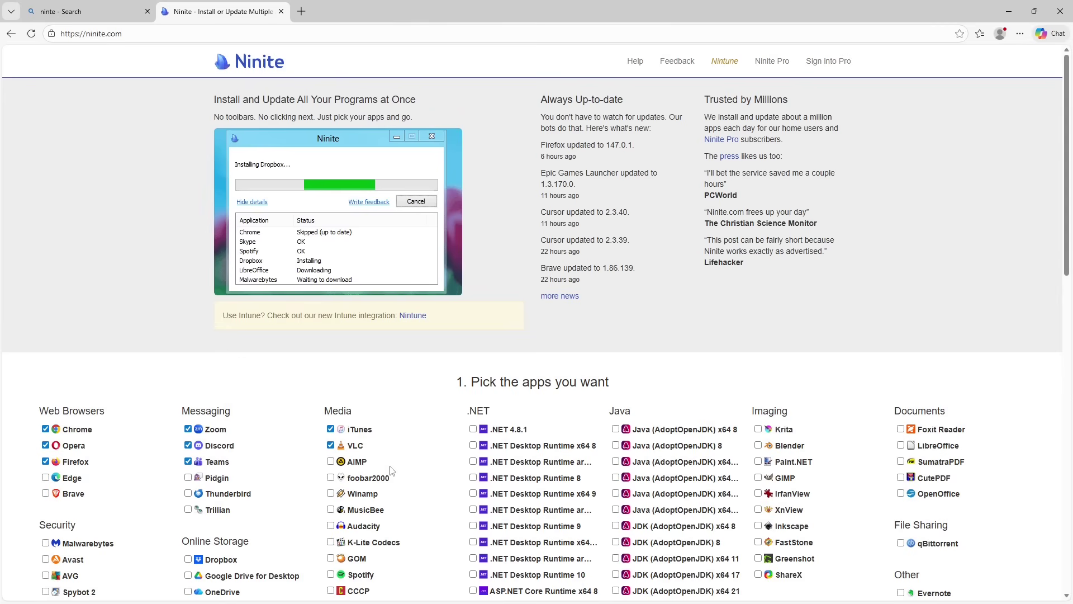
pyautogui.click(361, 463)
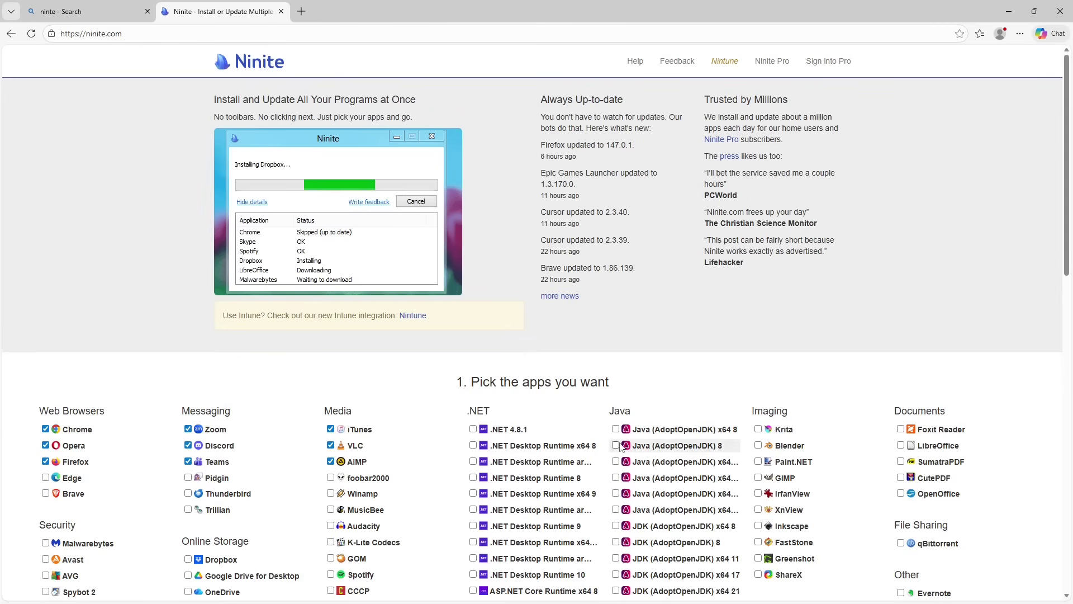
pyautogui.scroll(-2, 620, 446)
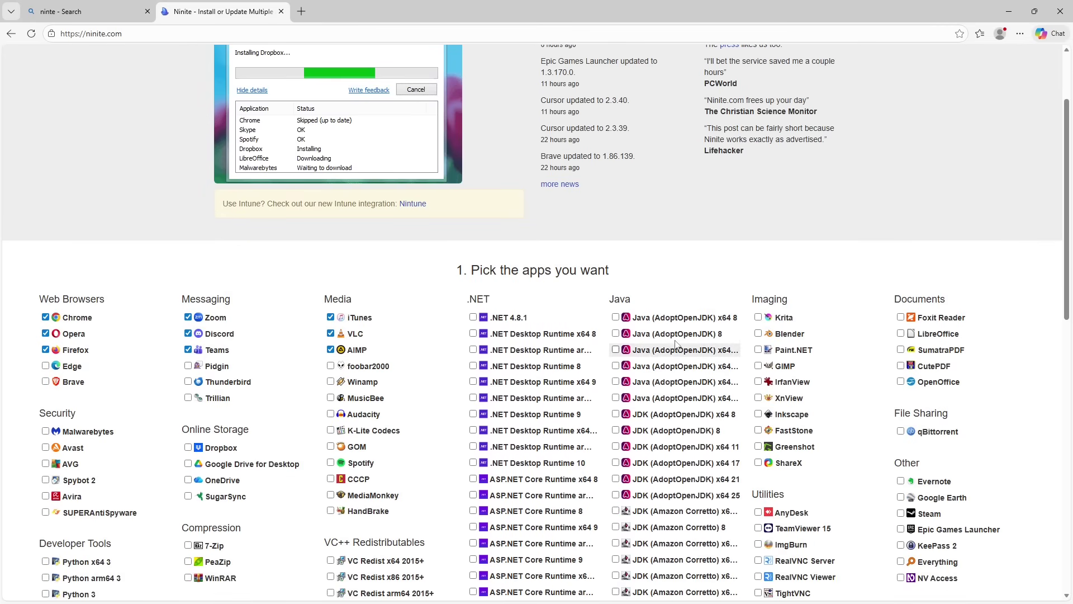
pyautogui.scroll(-6, 685, 323)
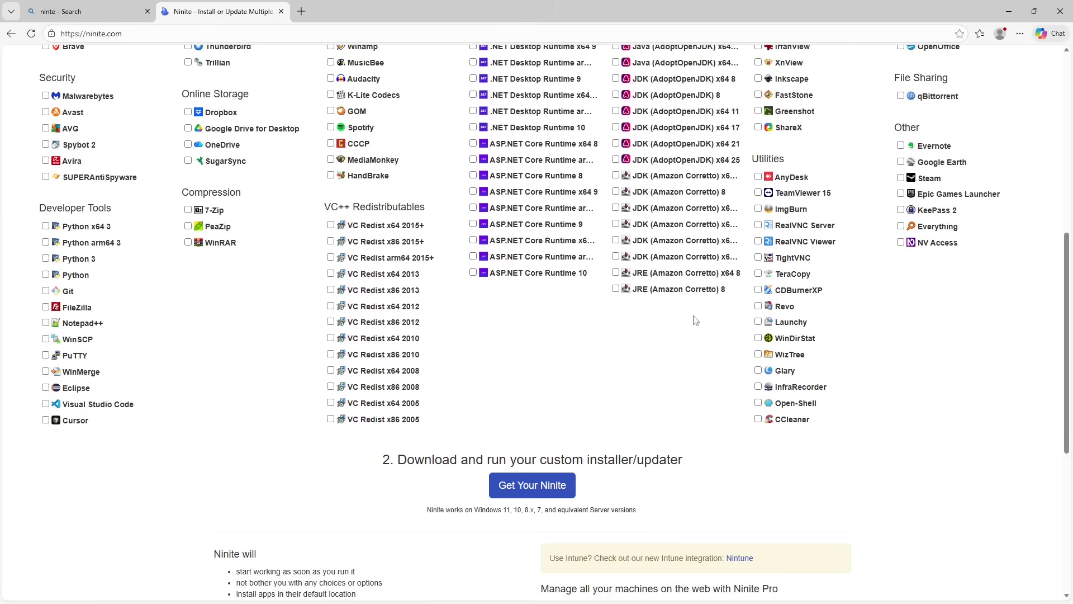
pyautogui.click(781, 291)
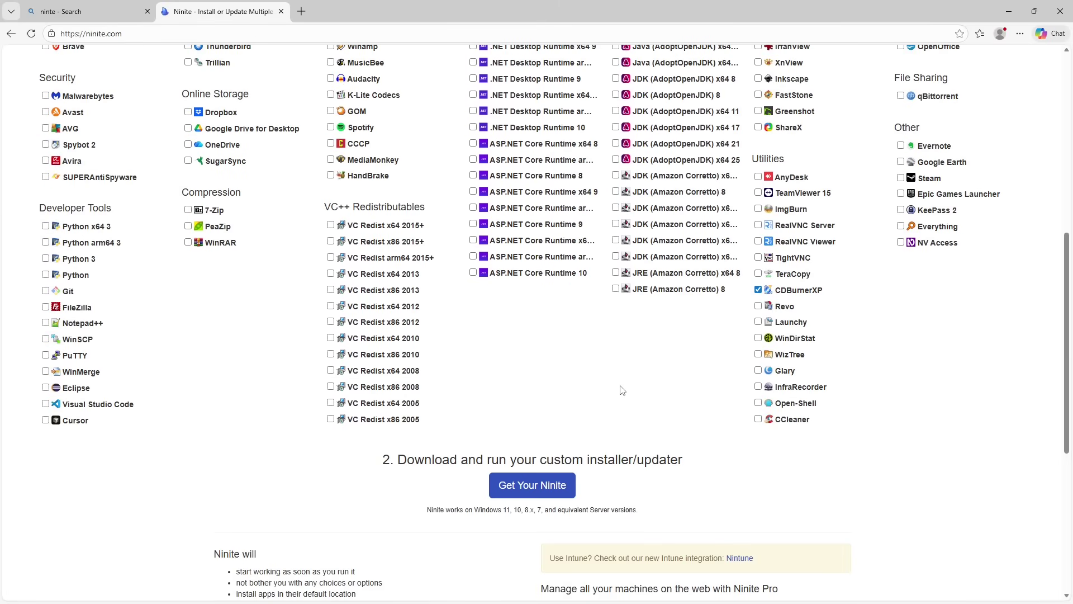
pyautogui.click(544, 487)
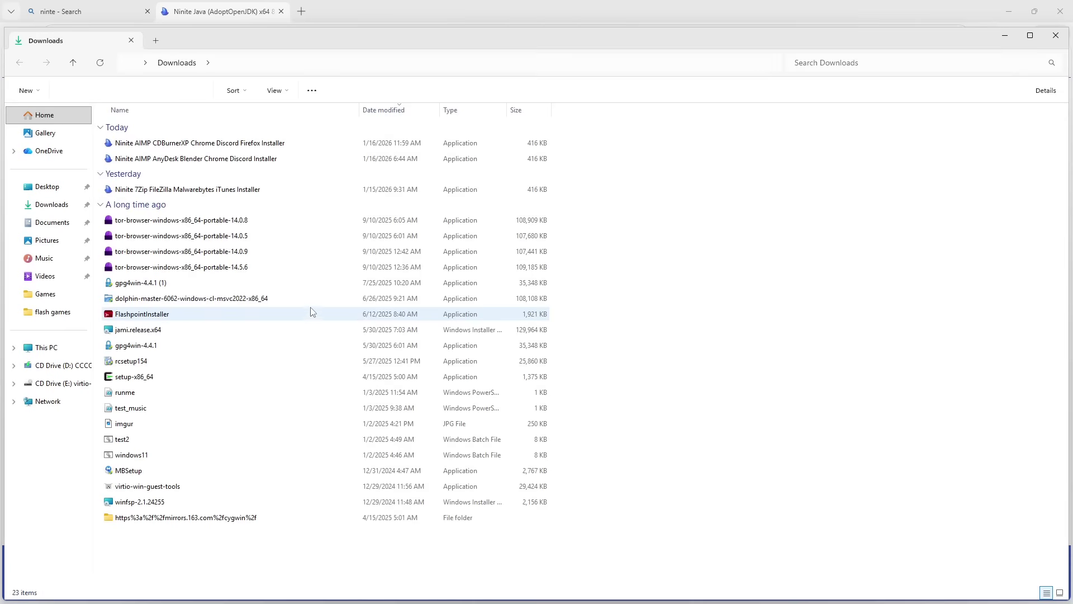
pyautogui.click(187, 147)
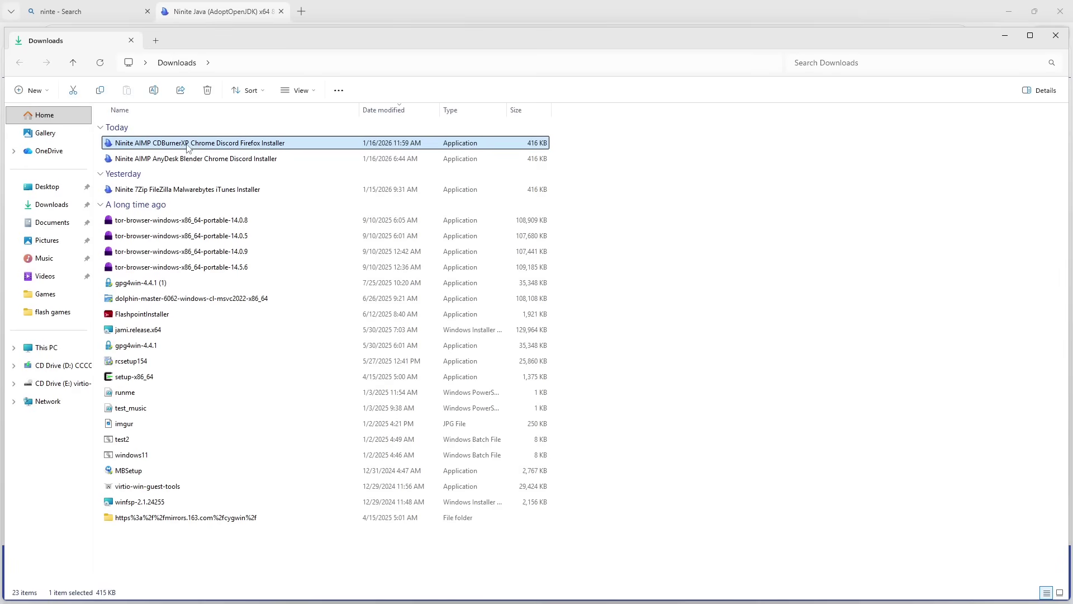
pyautogui.click(244, 160)
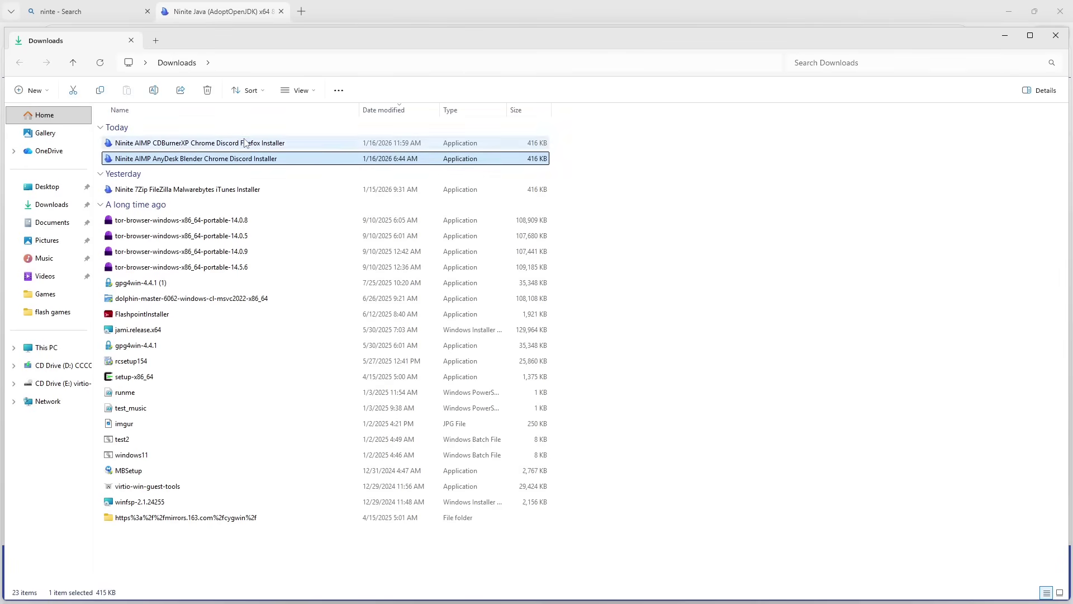
pyautogui.click(244, 143)
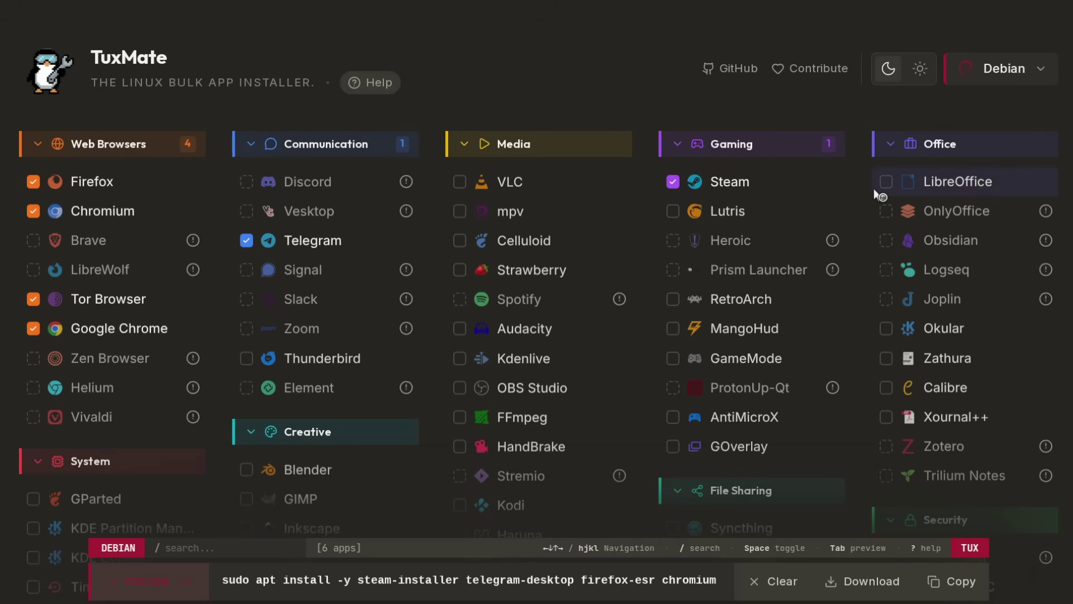
pyautogui.click(156, 579)
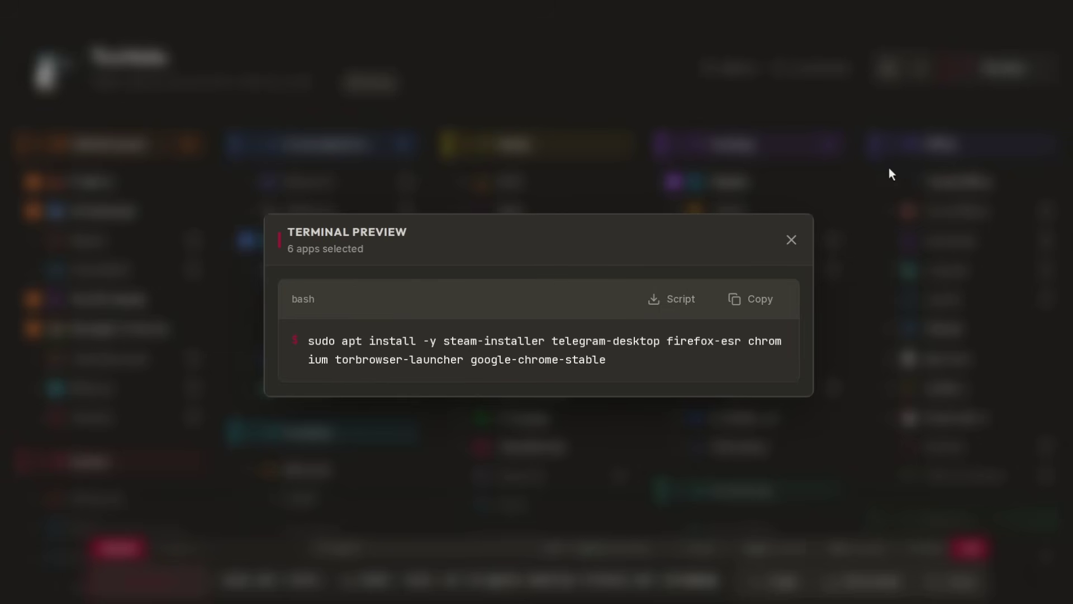
pyautogui.press('Escape')
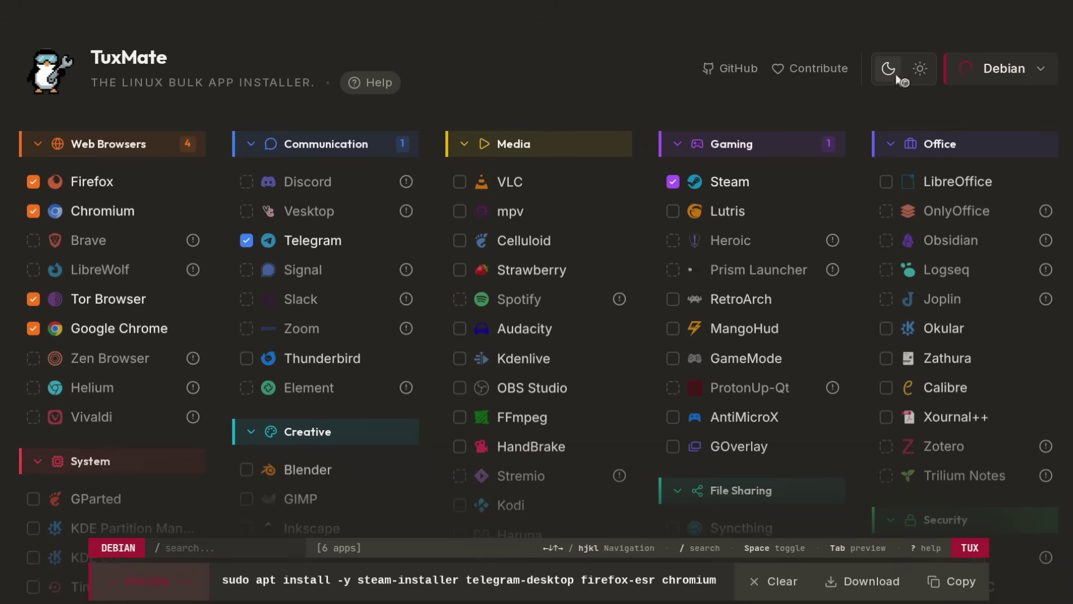
# Step: Change the target distro to Arch so the command switches to pacman
pyautogui.click(974, 64)
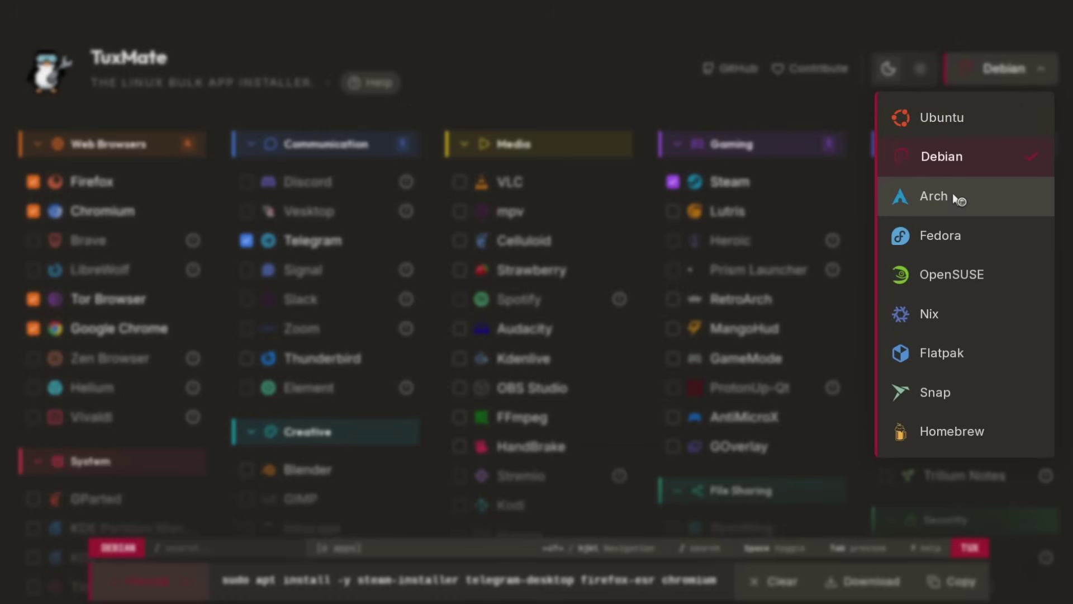
pyautogui.click(886, 42)
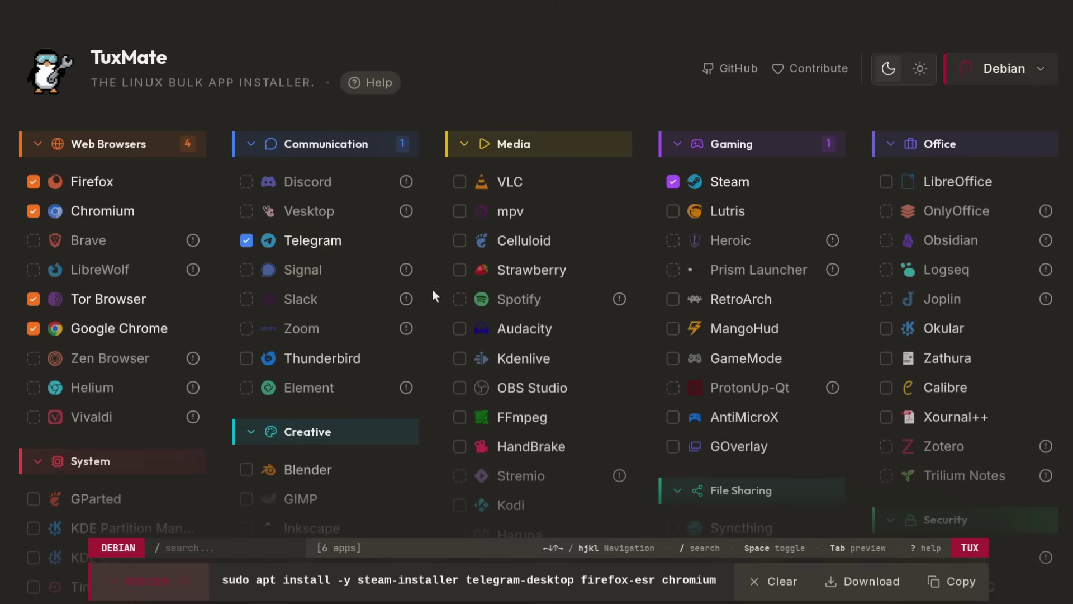
pyautogui.click(989, 66)
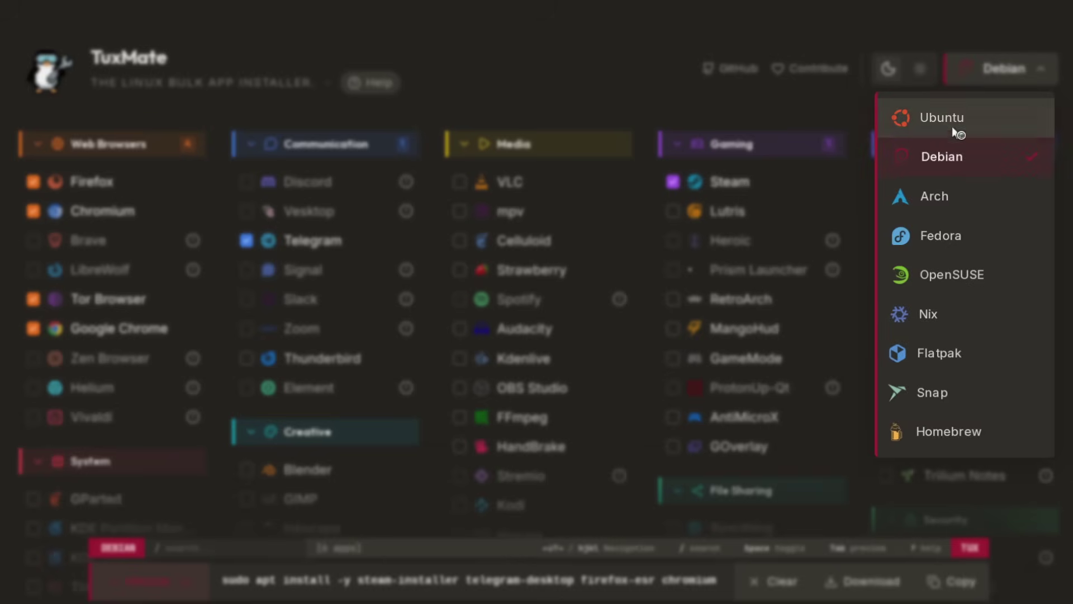
pyautogui.click(948, 199)
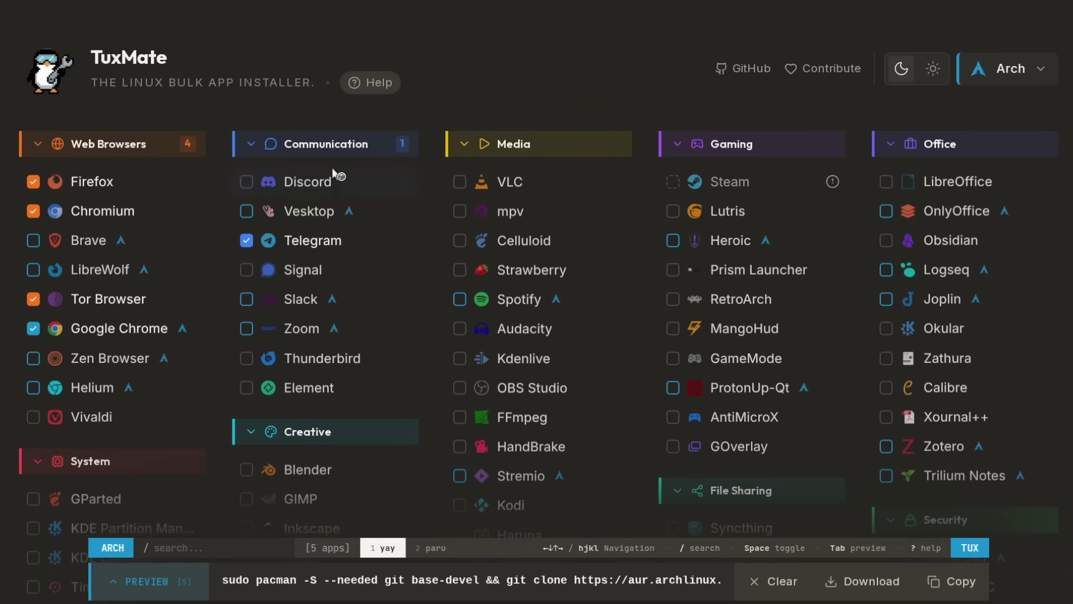
# Step: Add Brave, Slack and Spotify to the Arch selection, keeping Google Chrome selected
pyautogui.click(33, 240)
pyautogui.click(246, 299)
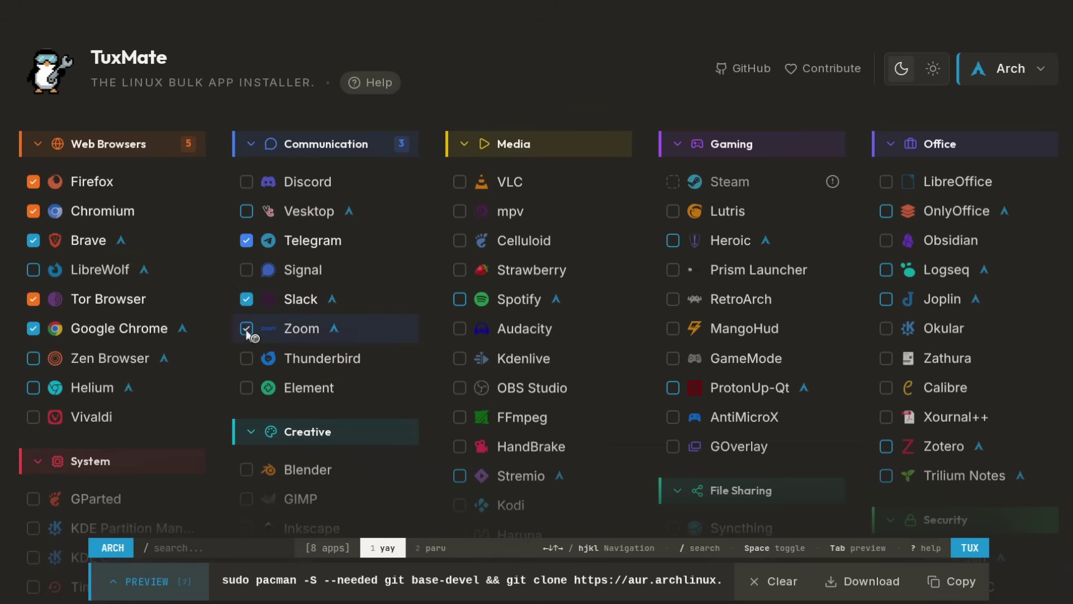
pyautogui.click(460, 300)
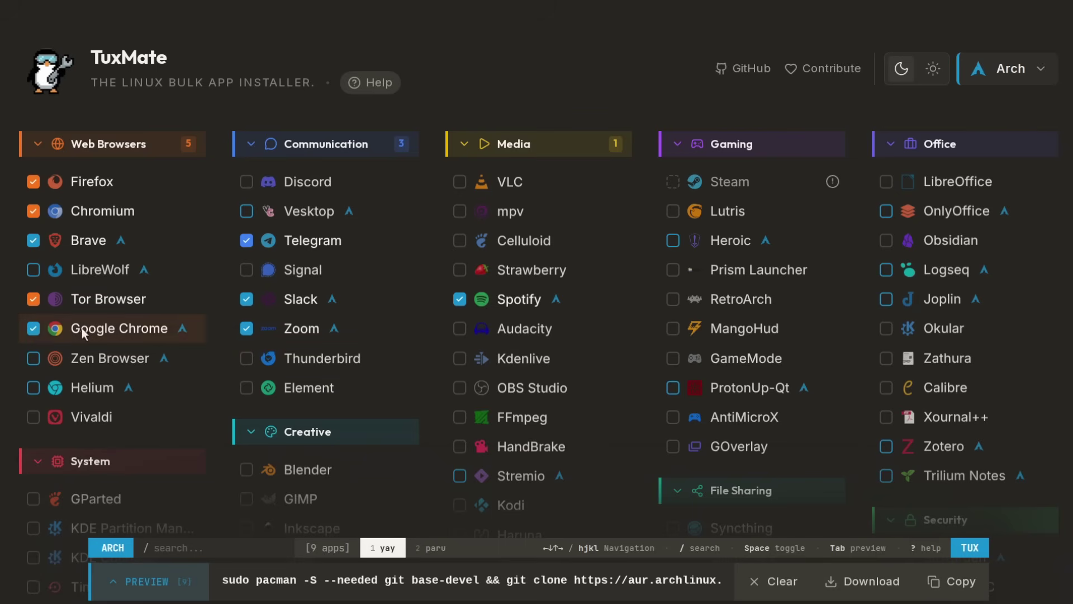
pyautogui.click(34, 331)
pyautogui.click(37, 333)
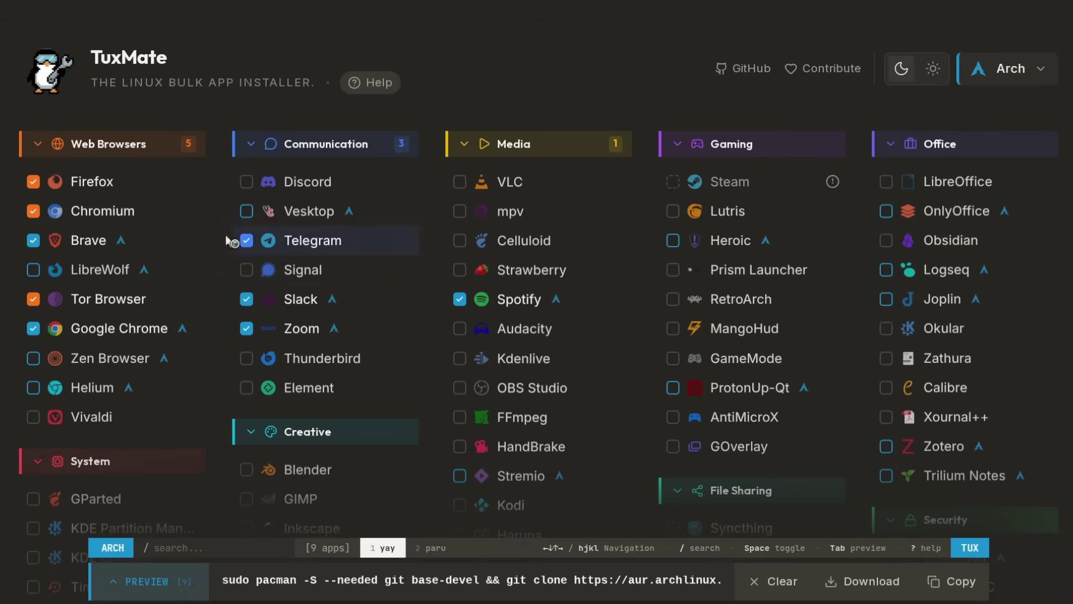
pyautogui.moveTo(88, 243)
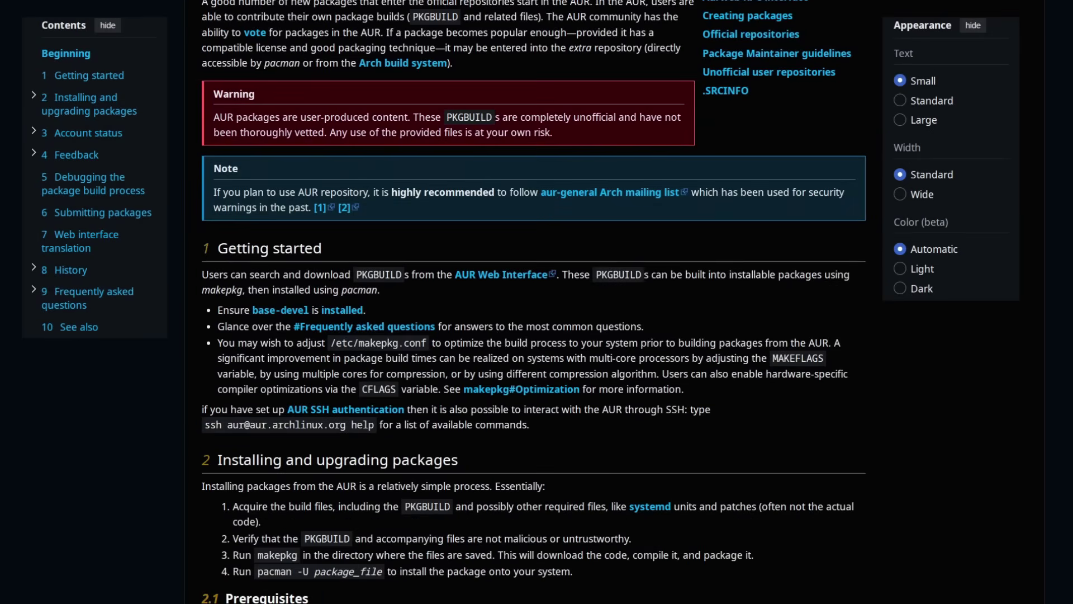
pyautogui.scroll(-10, 534, 302)
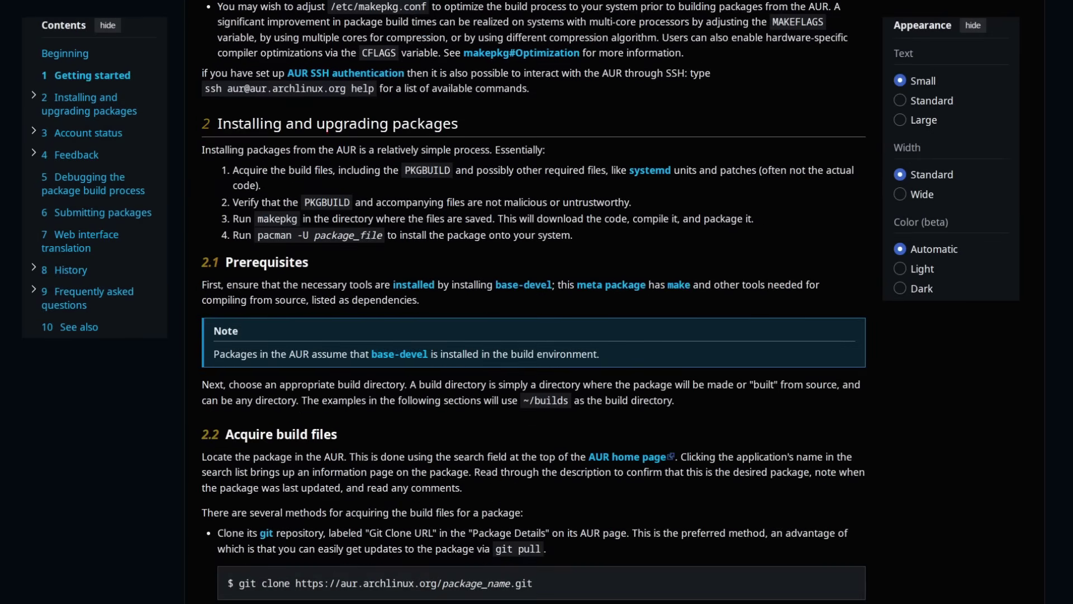
pyautogui.scroll(-20, 534, 302)
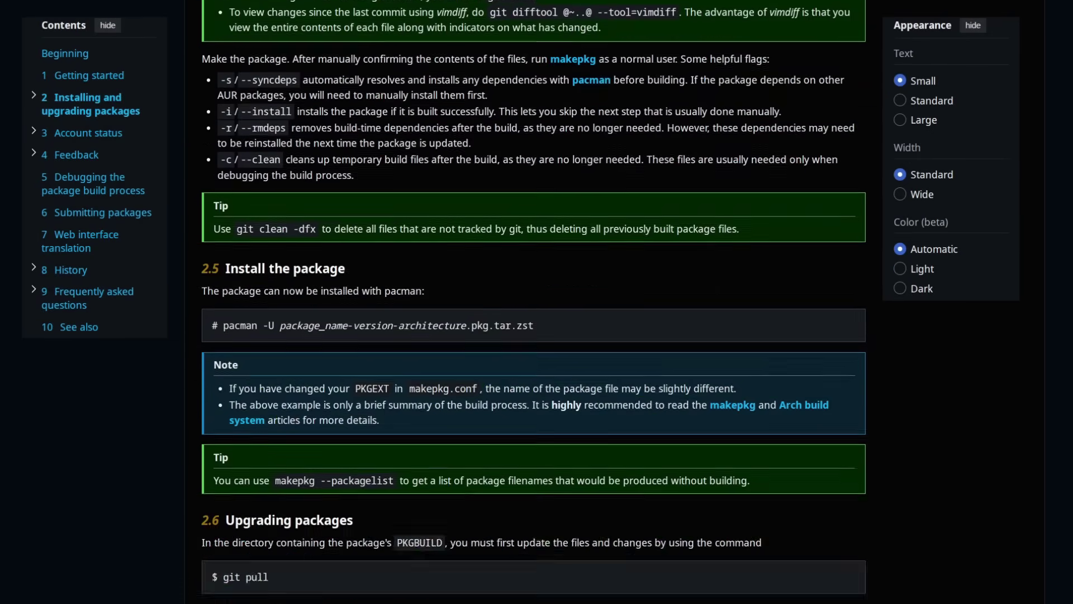
pyautogui.scroll(-20, 534, 302)
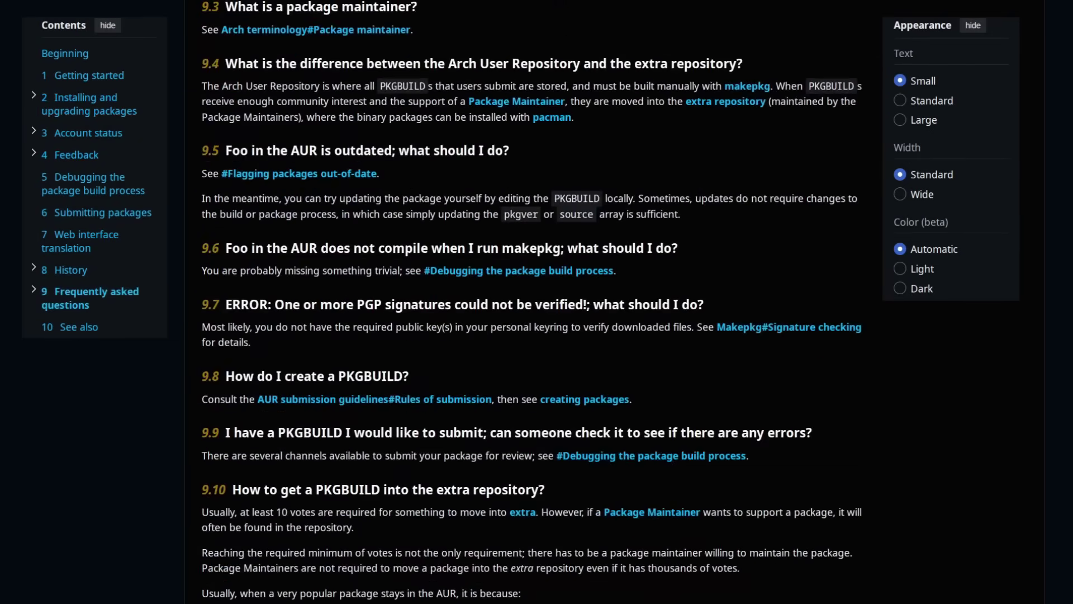
pyautogui.scroll(-5, 534, 302)
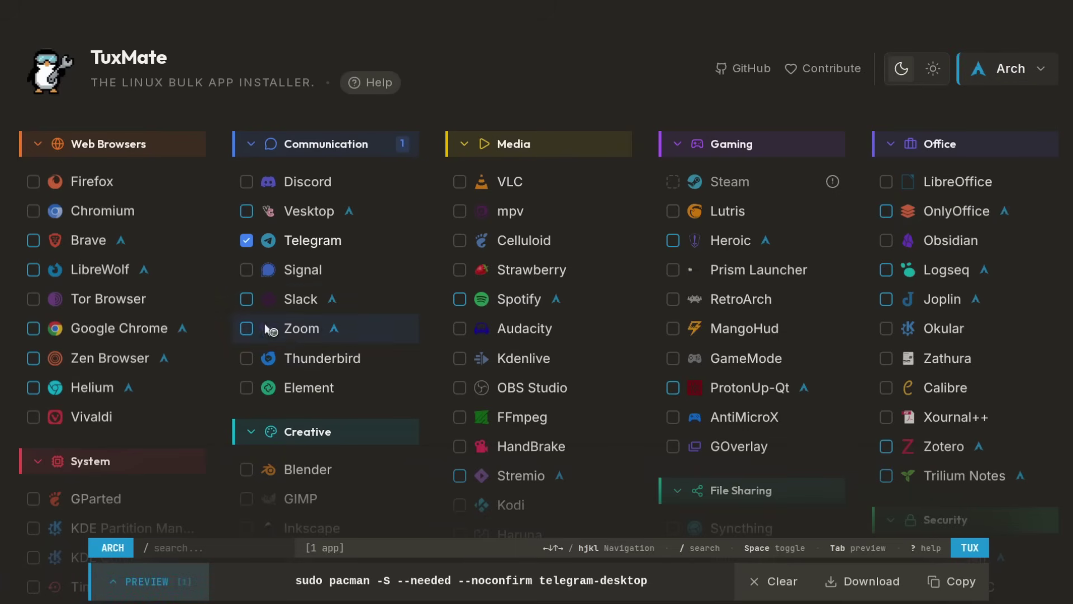
# Step: Add Slack and Zoom, answer No to the AUR helper prompt, choose yay, and show the preview
pyautogui.click(246, 300)
pyautogui.click(247, 329)
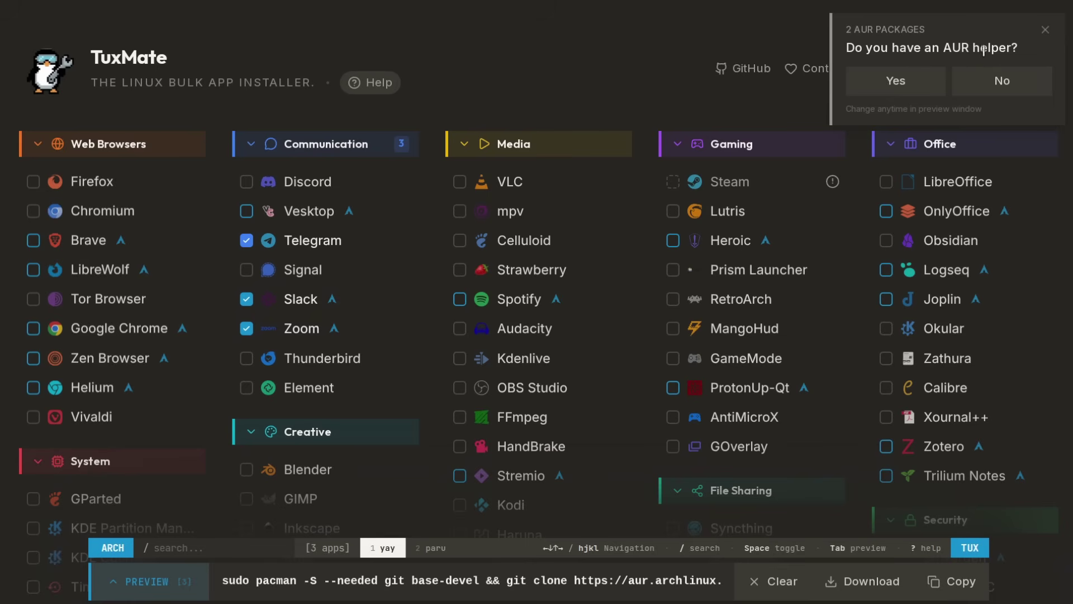
pyautogui.click(996, 83)
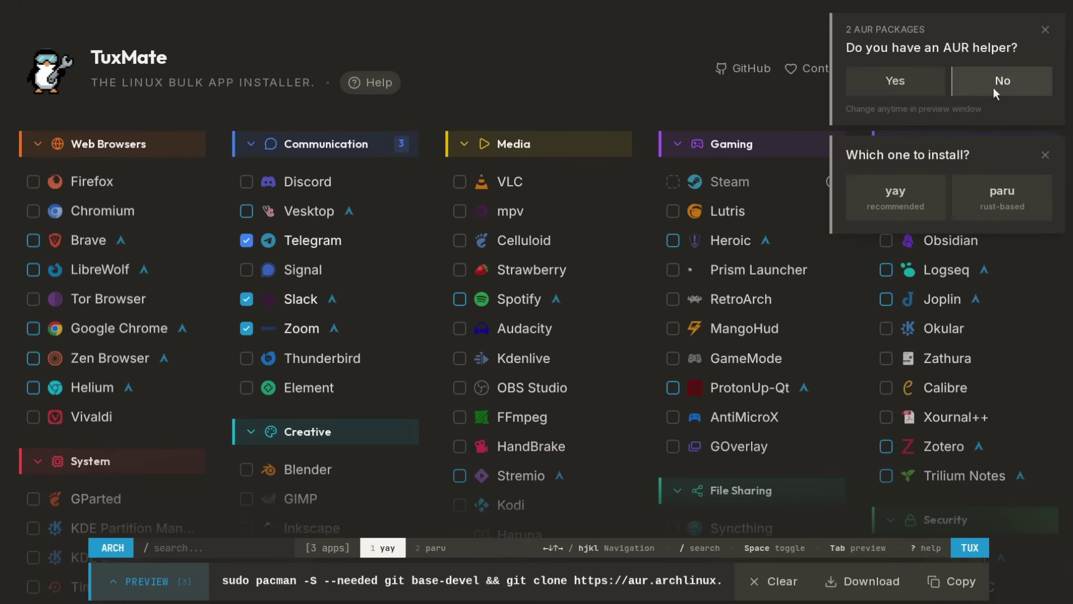
pyautogui.click(895, 200)
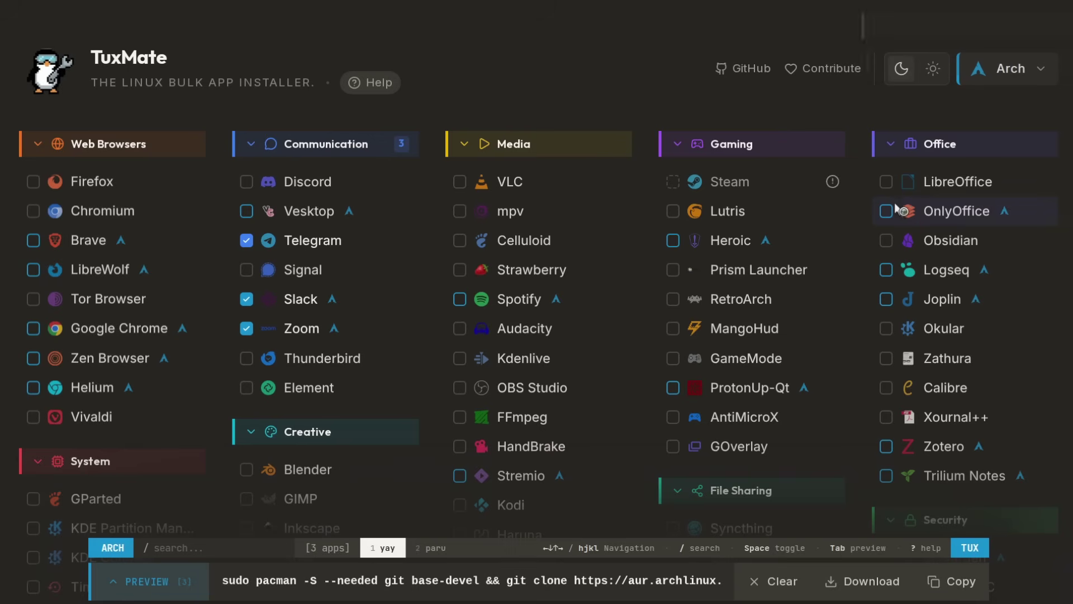
pyautogui.click(129, 583)
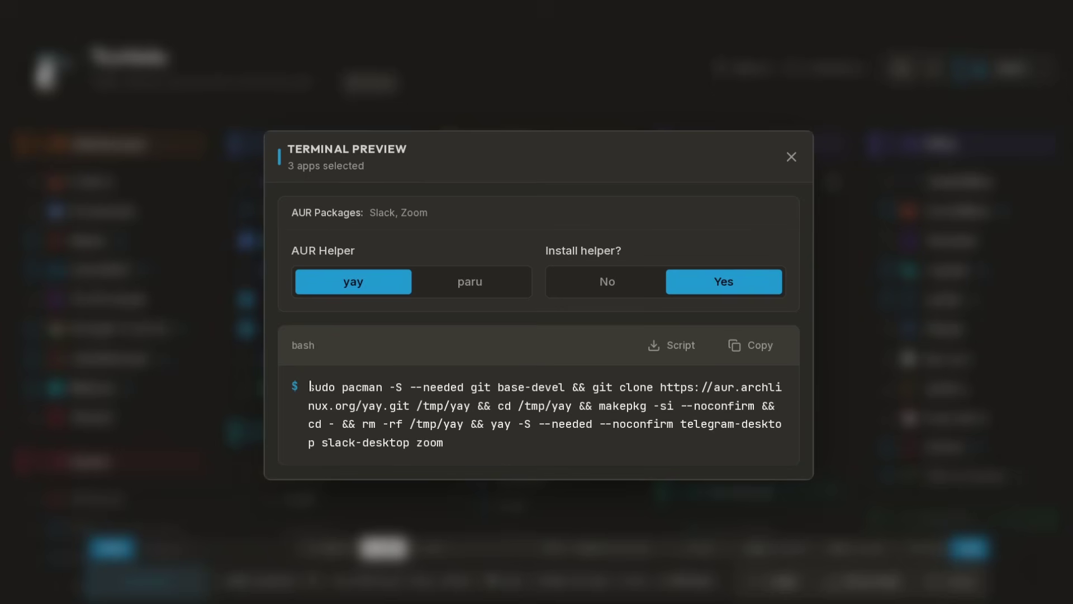
# Step: Highlight the generated Arch command text, deselect it, and close the Terminal Preview
pyautogui.moveTo(310, 386)
pyautogui.mouseDown()
pyautogui.moveTo(699, 387)
pyautogui.moveTo(450, 388)
pyautogui.moveTo(684, 388)
pyautogui.moveTo(450, 406)
pyautogui.moveTo(759, 406)
pyautogui.moveTo(445, 422)
pyautogui.moveTo(783, 426)
pyautogui.mouseUp()
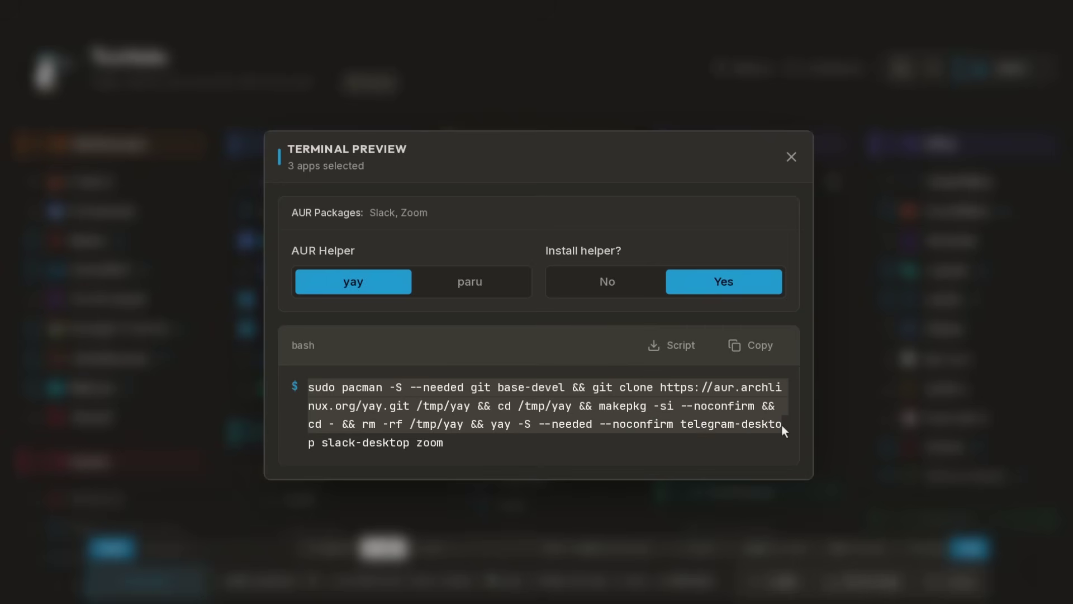
pyautogui.click(667, 435)
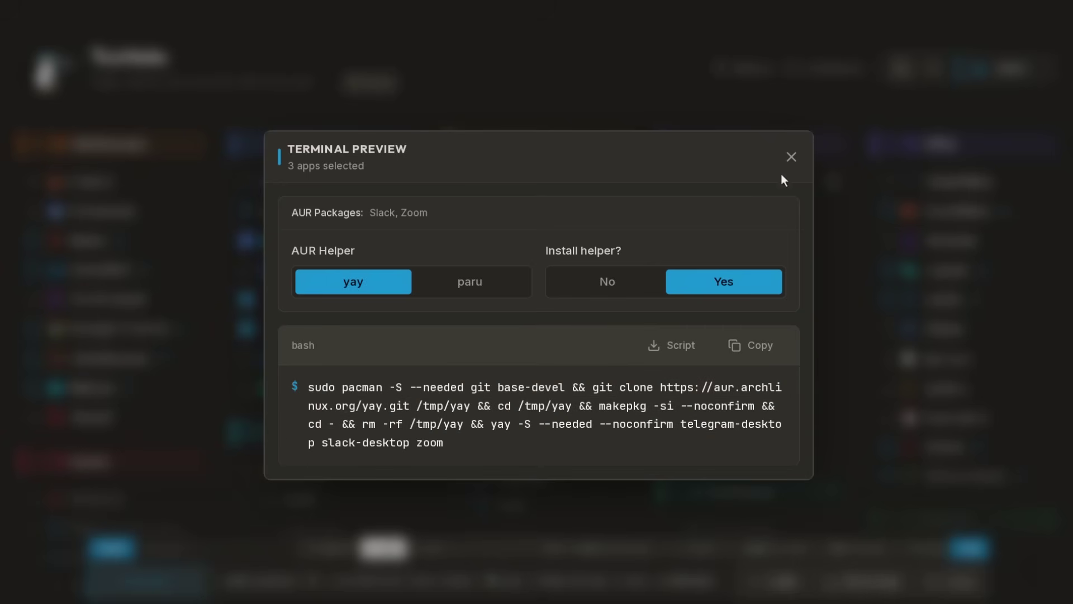
pyautogui.click(803, 155)
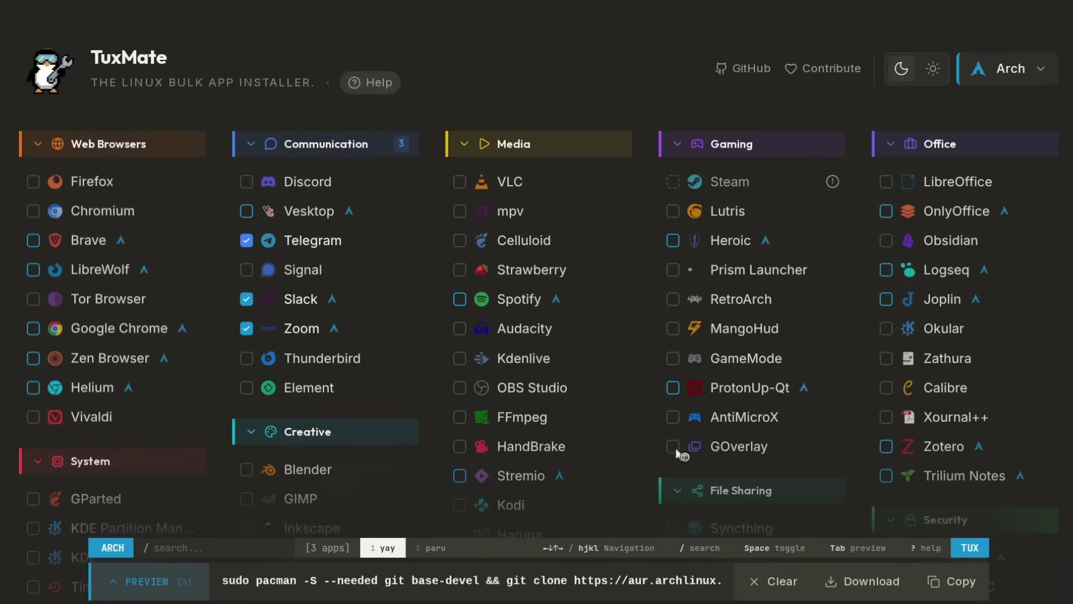
# Step: Open and close the distro dropdown twice, keeping Arch as the target distribution
pyautogui.click(1025, 65)
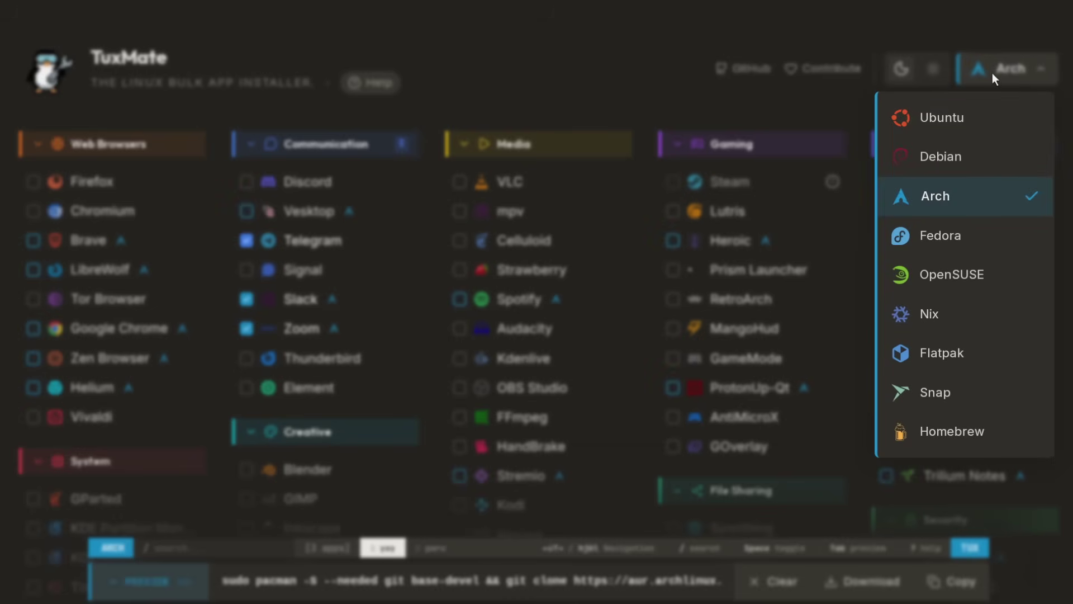
pyautogui.click(1001, 54)
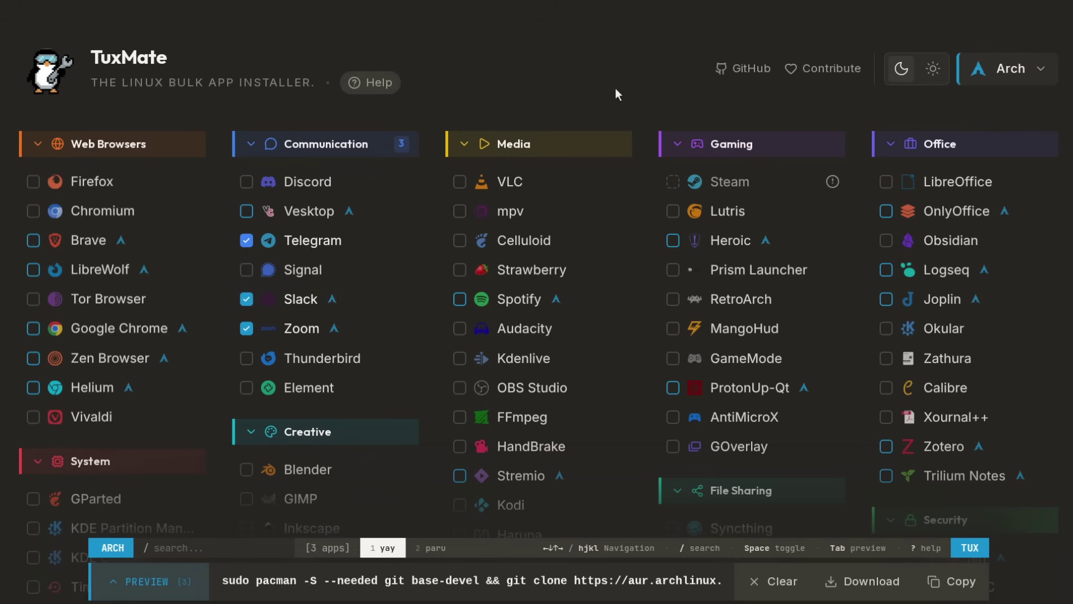
pyautogui.click(1002, 70)
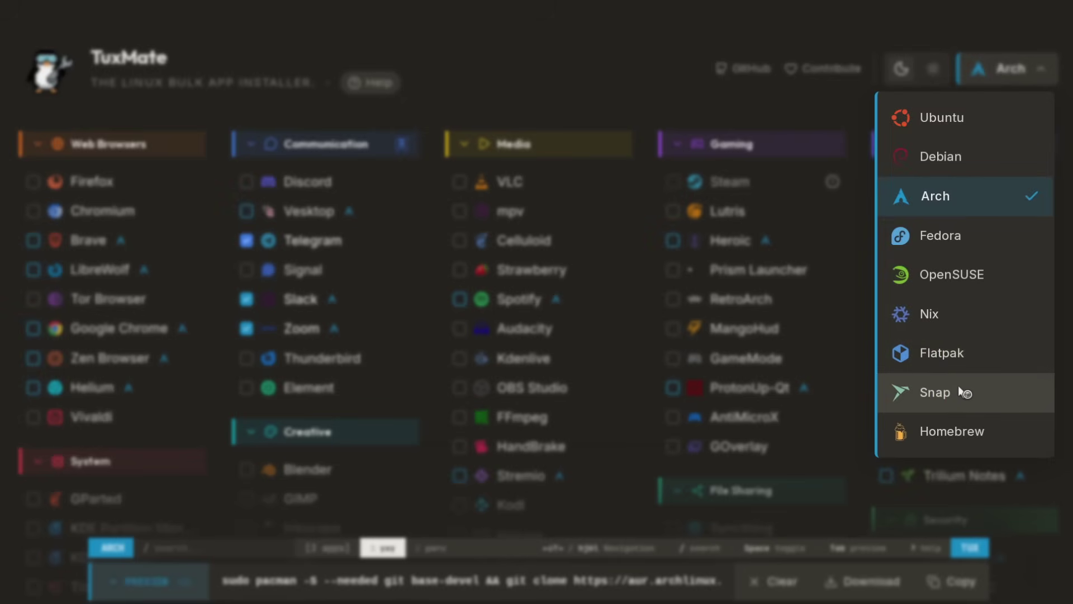
pyautogui.click(1039, 65)
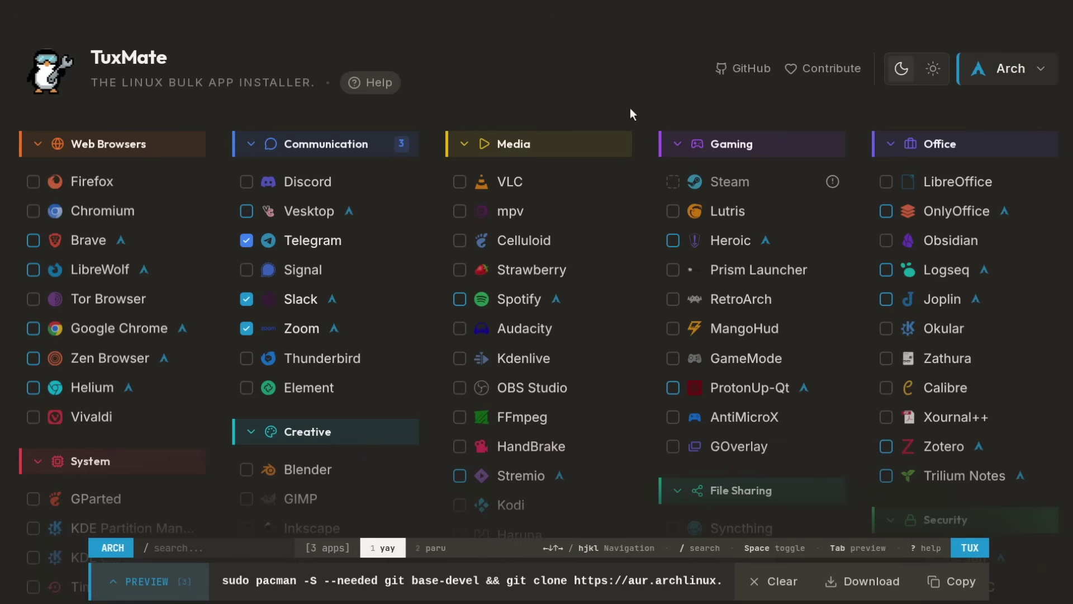
pyautogui.press('j')
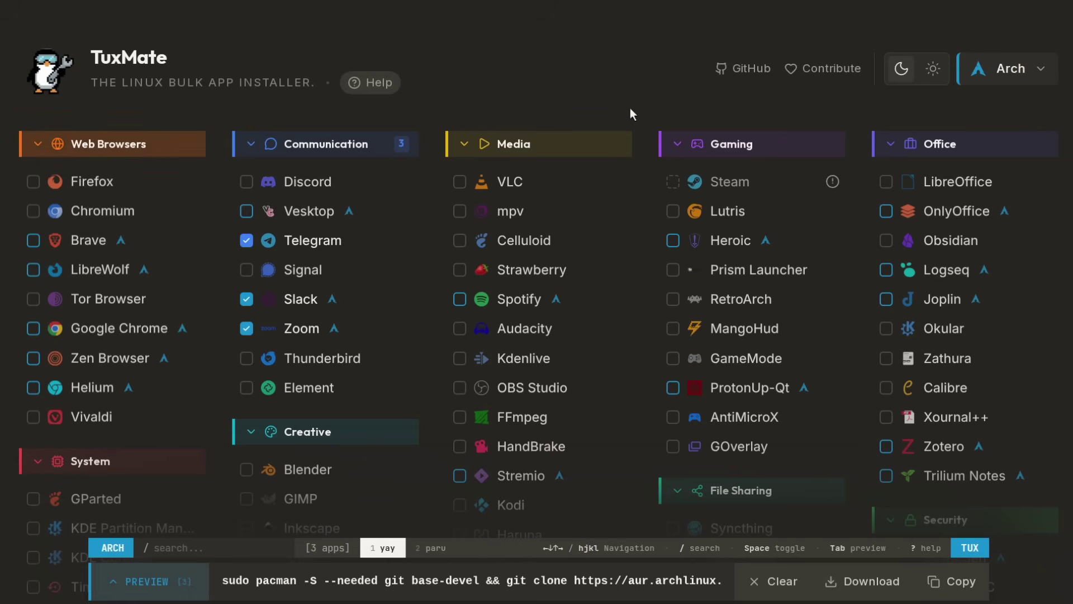
pyautogui.press('j')
pyautogui.press('l')
pyautogui.press('l')
pyautogui.press('l')
pyautogui.press('l')
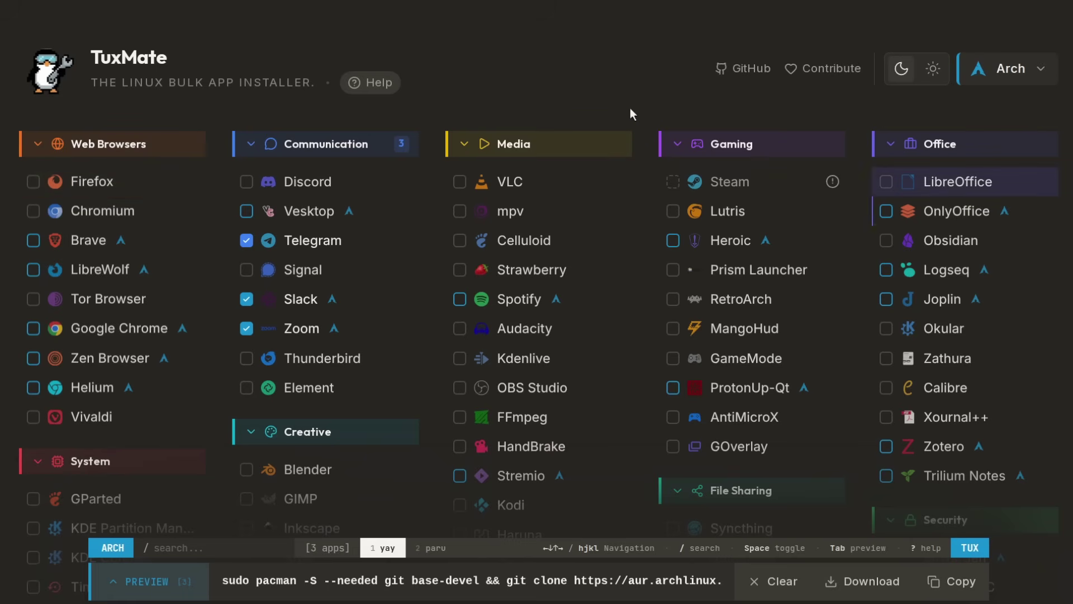
pyautogui.press('j')
pyautogui.press('h')
pyautogui.press('h')
pyautogui.press('h')
pyautogui.press('h')
pyautogui.press('j')
pyautogui.press('l')
pyautogui.press('l')
pyautogui.press('l')
pyautogui.press('l')
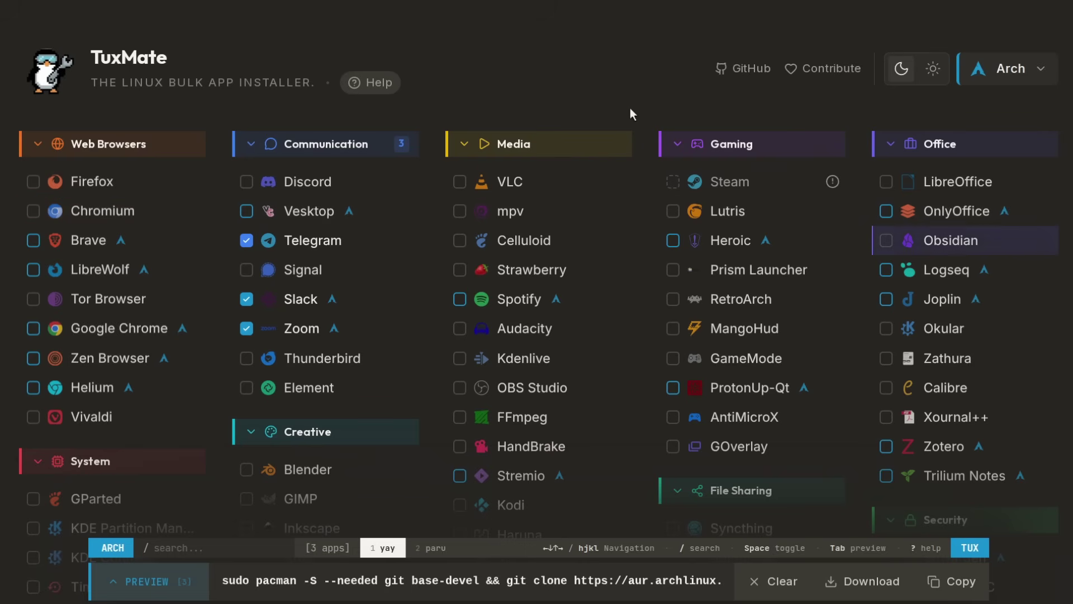
pyautogui.press('j')
pyautogui.press('h')
pyautogui.press('h')
pyautogui.press('h')
pyautogui.press('h')
pyautogui.press('j')
pyautogui.press('j')
pyautogui.press('l')
pyautogui.press('l')
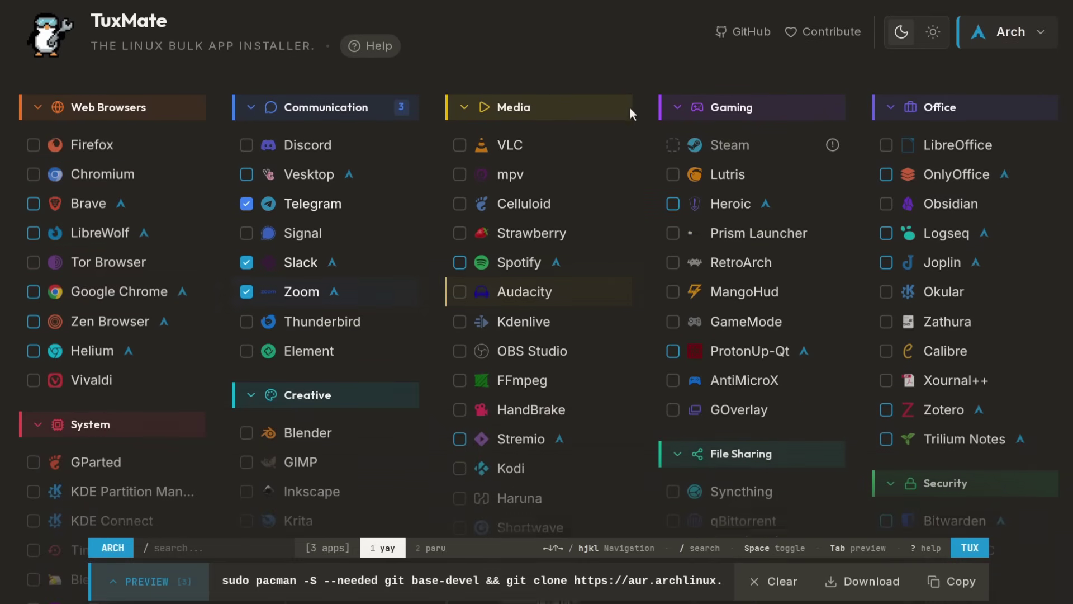
pyautogui.press('l')
pyautogui.press('l')
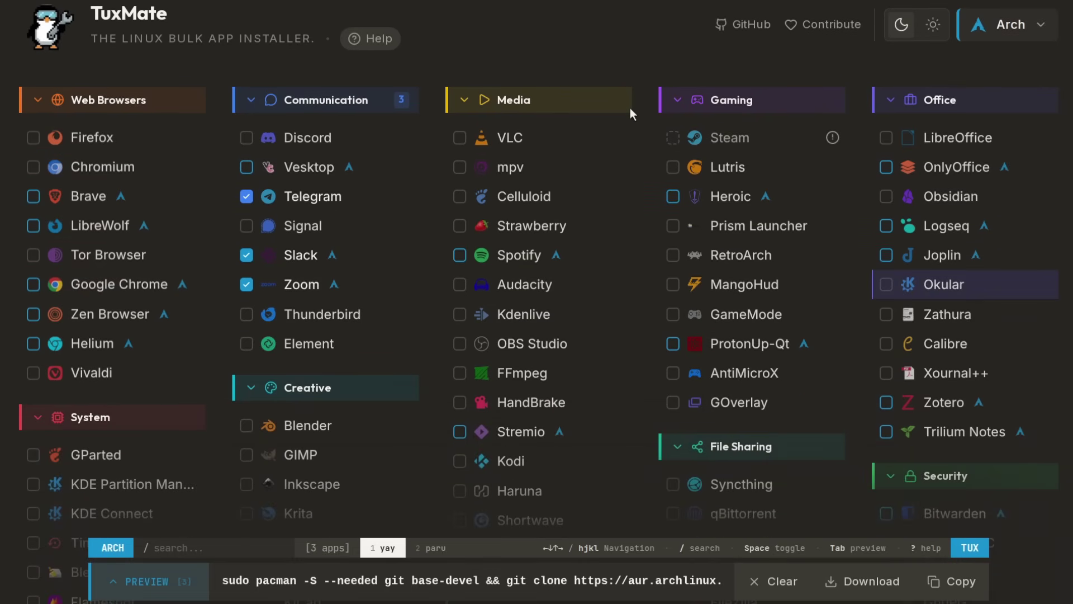
pyautogui.press('k')
pyautogui.press('h')
pyautogui.press('h')
pyautogui.press('j')
pyautogui.press('j')
pyautogui.press('h')
pyautogui.press('h')
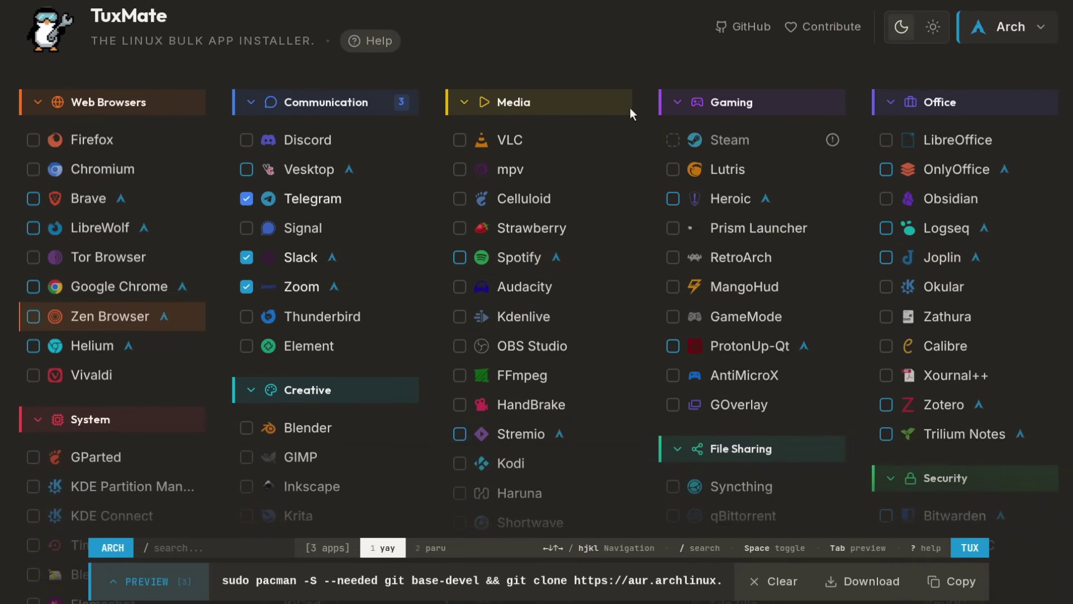
pyautogui.press('j')
pyautogui.press('j')
pyautogui.press('l')
pyautogui.press('l')
pyautogui.press('k')
pyautogui.press('k')
pyautogui.press('k')
pyautogui.press('k')
pyautogui.press('k')
pyautogui.press('h')
pyautogui.press('h')
pyautogui.press('j')
pyautogui.press('j')
pyautogui.press('k')
pyautogui.press('k')
pyautogui.press('k')
pyautogui.press('k')
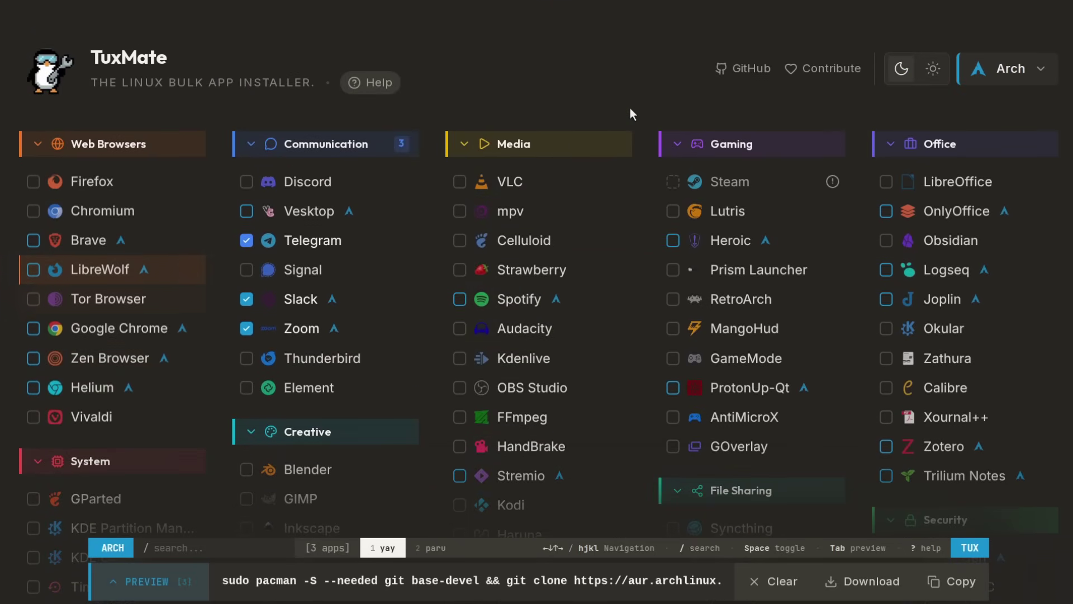
pyautogui.press('k')
pyautogui.press('l')
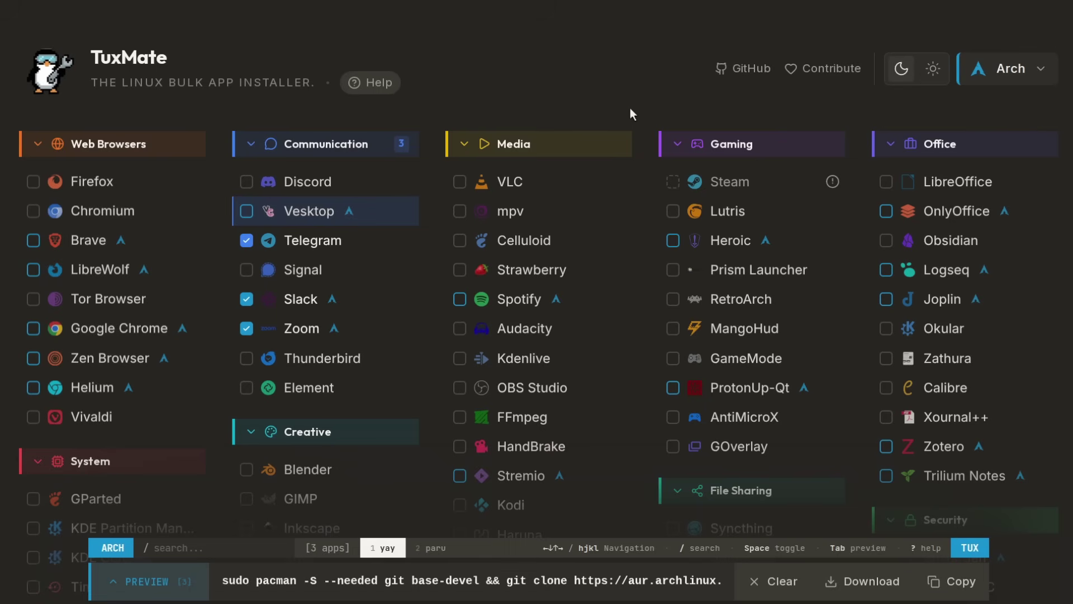
# Step: Switch the target distribution to Ubuntu, then Debian, and finally OpenSUSE
pyautogui.click(1006, 68)
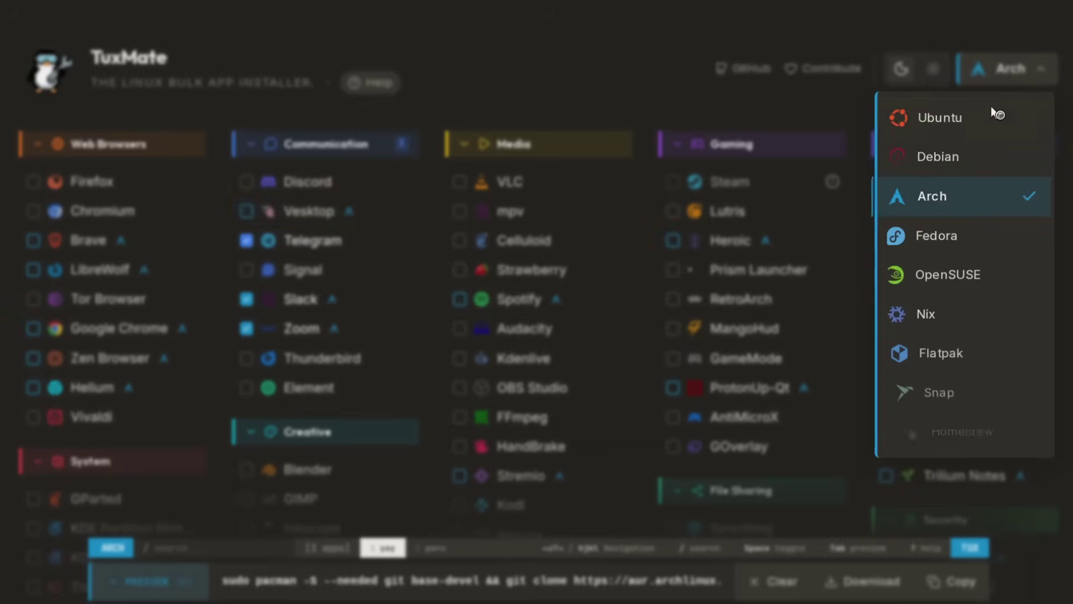
pyautogui.click(984, 117)
pyautogui.click(987, 70)
pyautogui.click(939, 155)
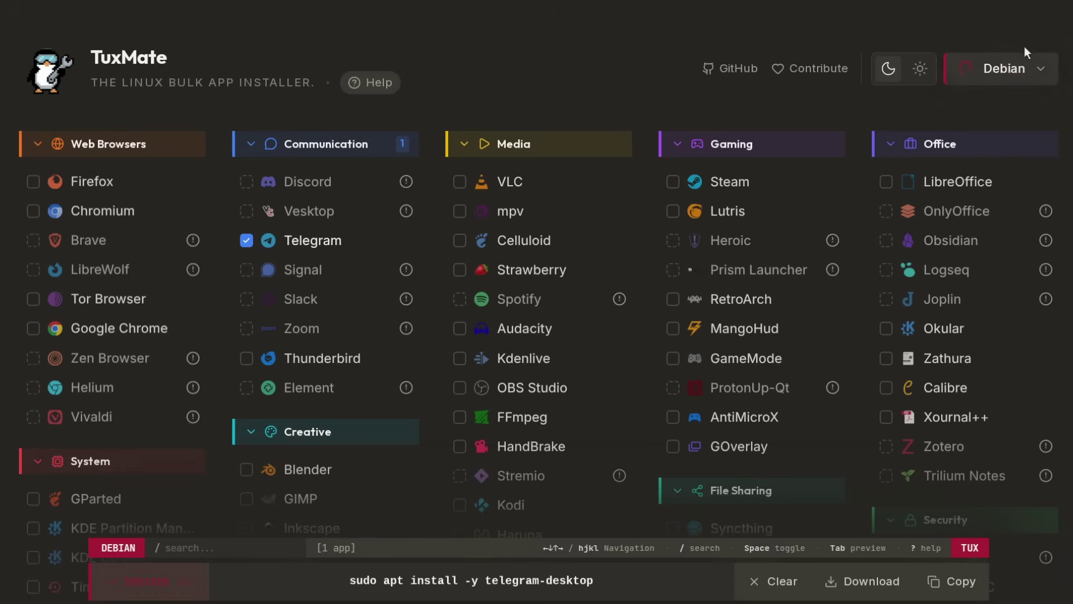
pyautogui.click(1011, 68)
pyautogui.click(949, 286)
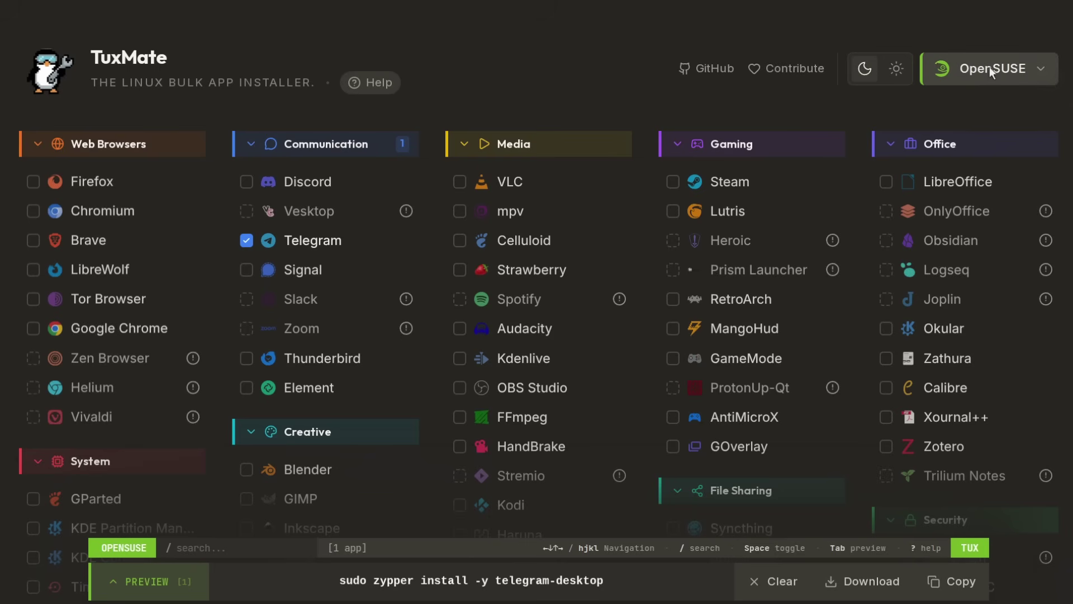
# Step: Tick Firefox, Chromium, Brave, LibreWolf, Tor Browser and Google Chrome for installation
pyautogui.click(34, 181)
pyautogui.click(34, 210)
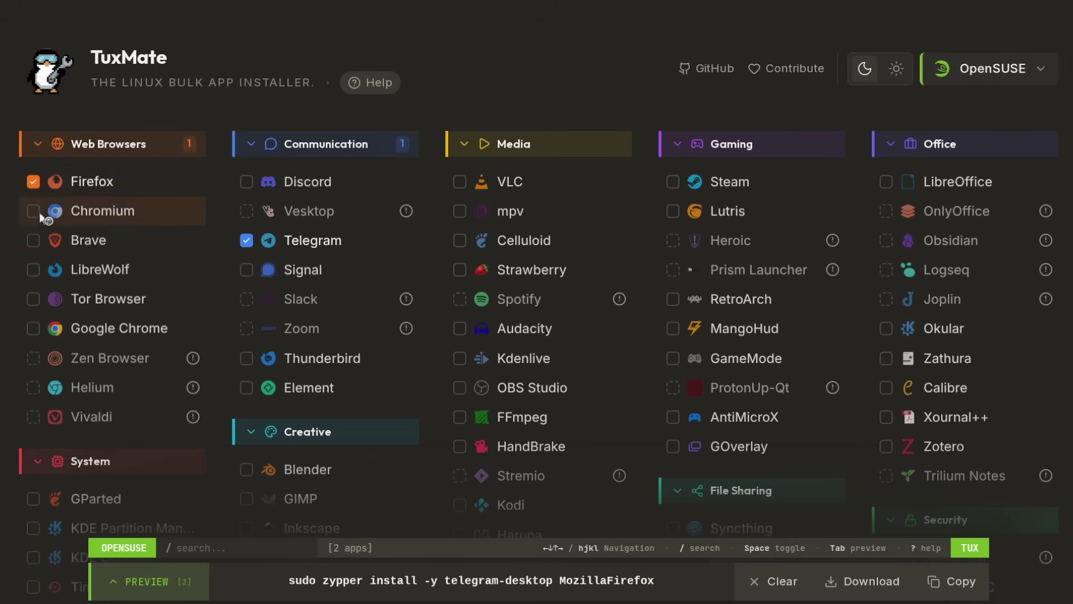
pyautogui.click(33, 240)
pyautogui.click(33, 269)
pyautogui.click(33, 299)
pyautogui.click(34, 328)
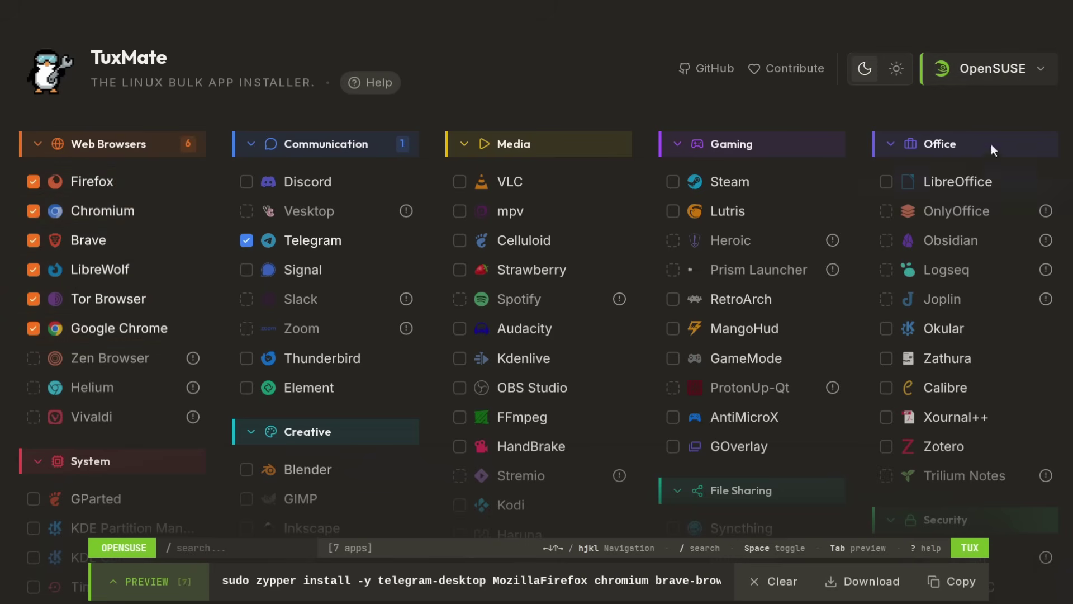
# Step: Switch the target distribution through Ubuntu and Debian, ending on Arch
pyautogui.click(979, 69)
pyautogui.click(902, 115)
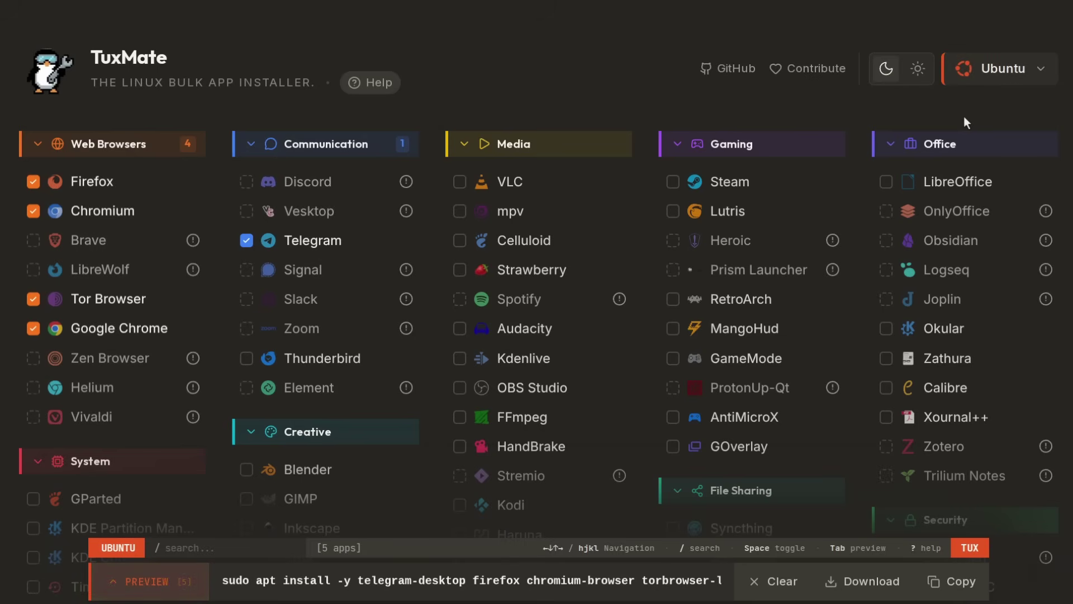
pyautogui.click(973, 79)
pyautogui.click(918, 166)
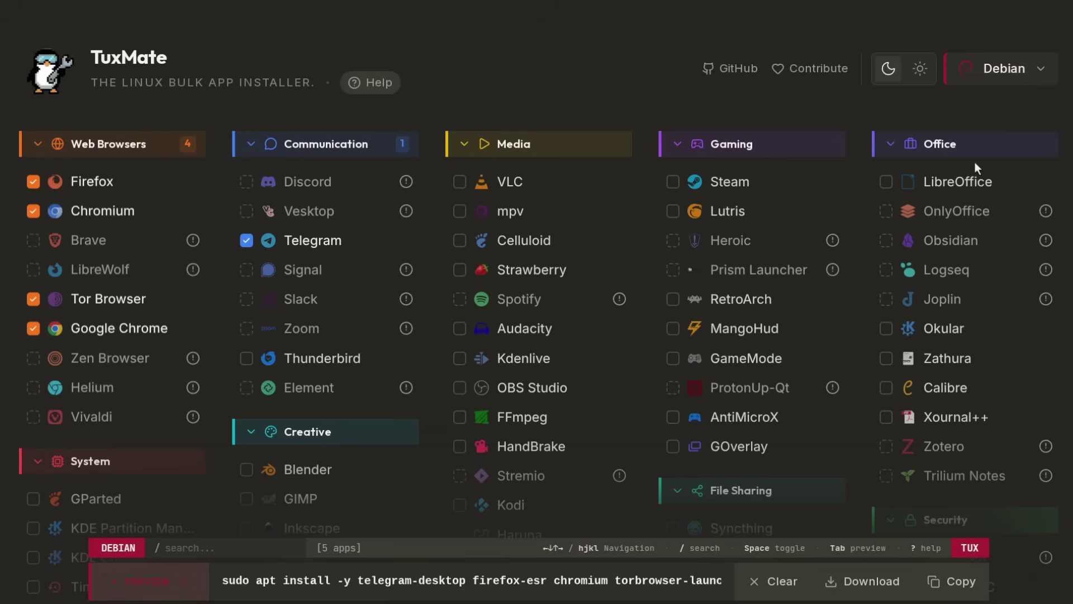
pyautogui.click(1034, 66)
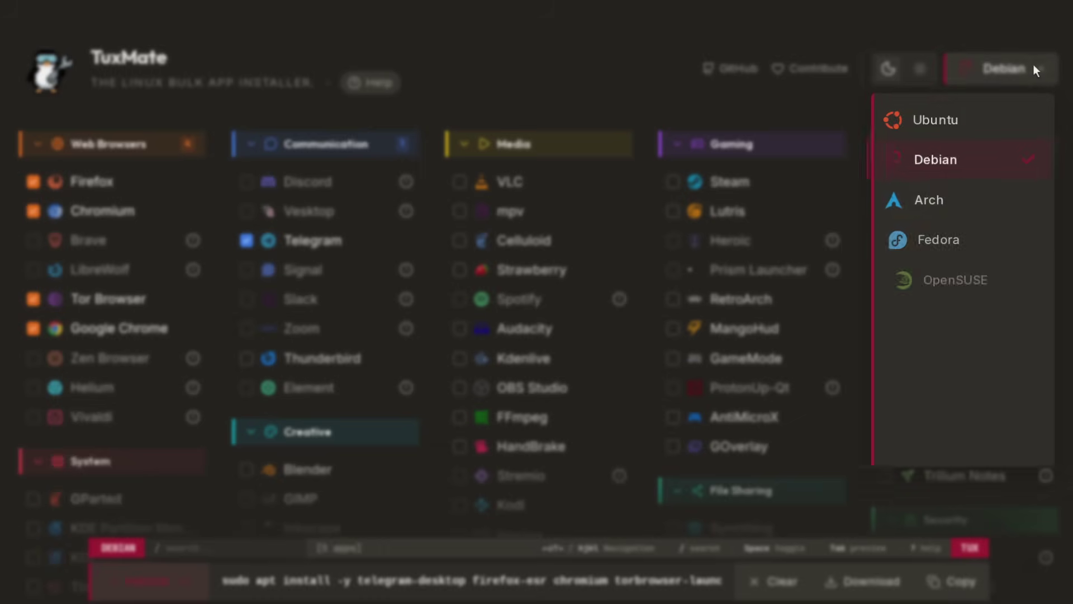
pyautogui.click(895, 204)
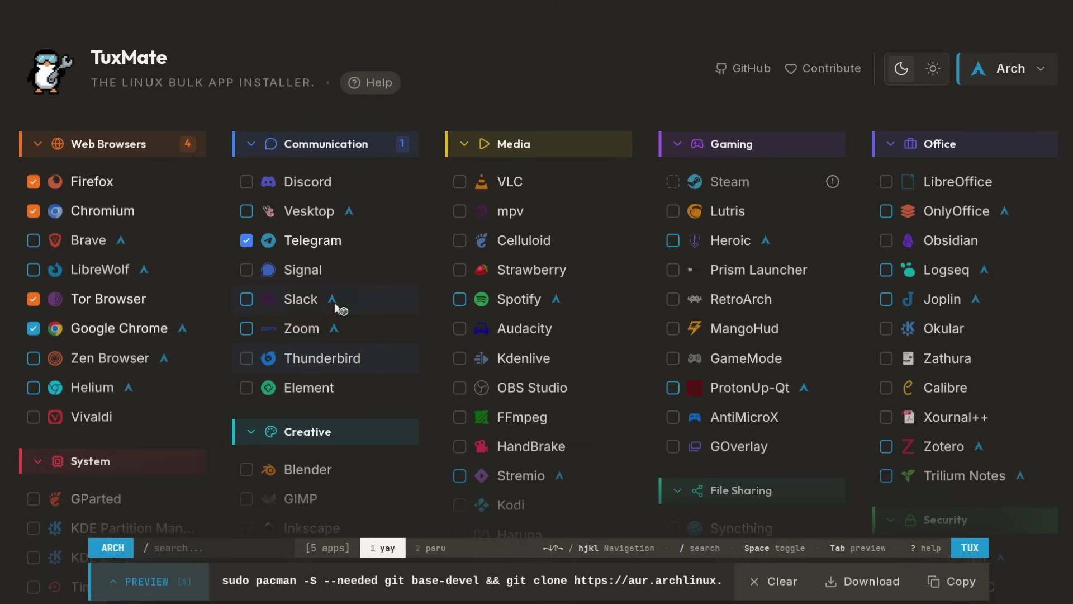
# Step: Change the target distribution from Arch to Fedora
pyautogui.click(996, 76)
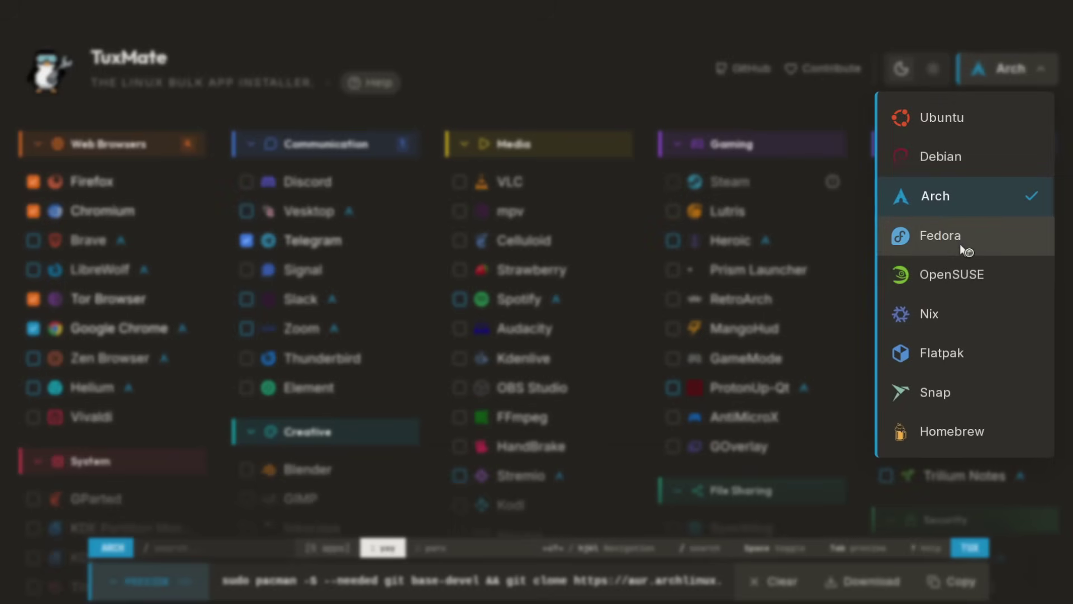
pyautogui.click(965, 250)
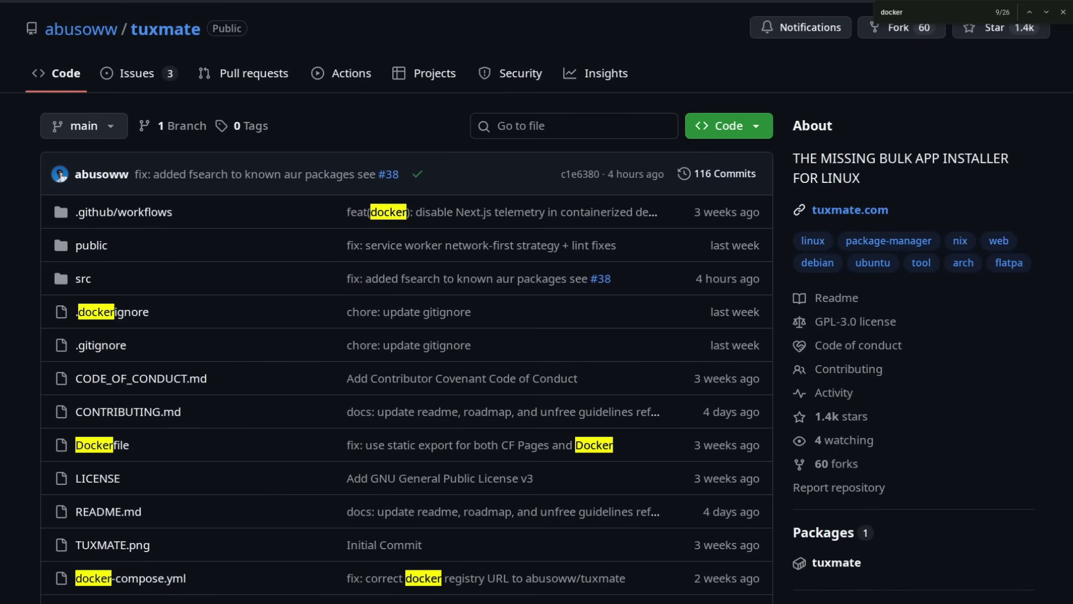
# Step: Expand the README's Docker Deployment section and browse its docker build, run and compose commands
pyautogui.scroll(-20, 407, 302)
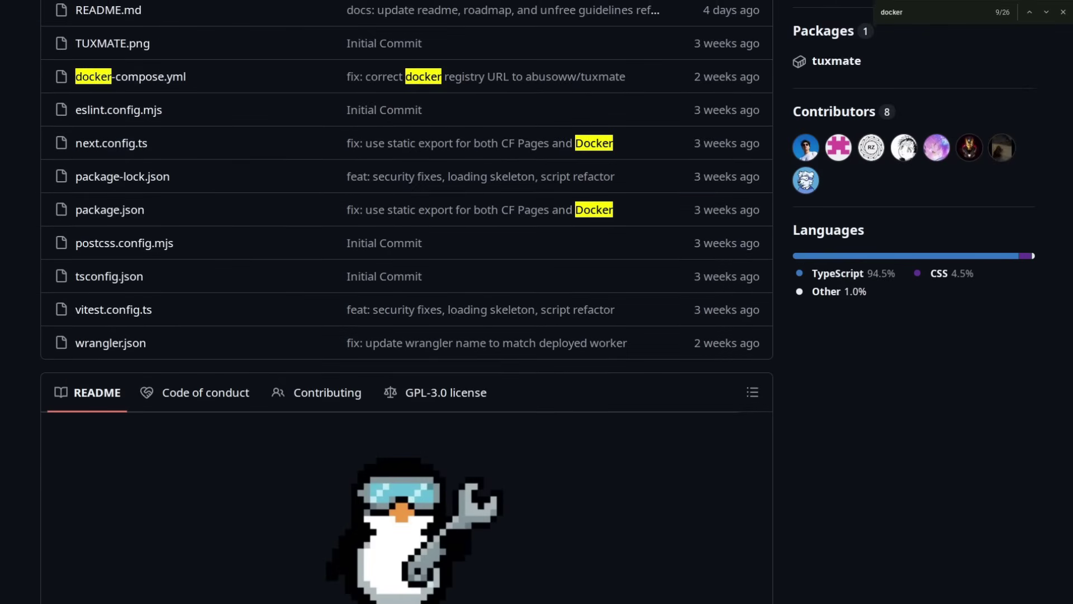
pyautogui.scroll(-14, 406, 302)
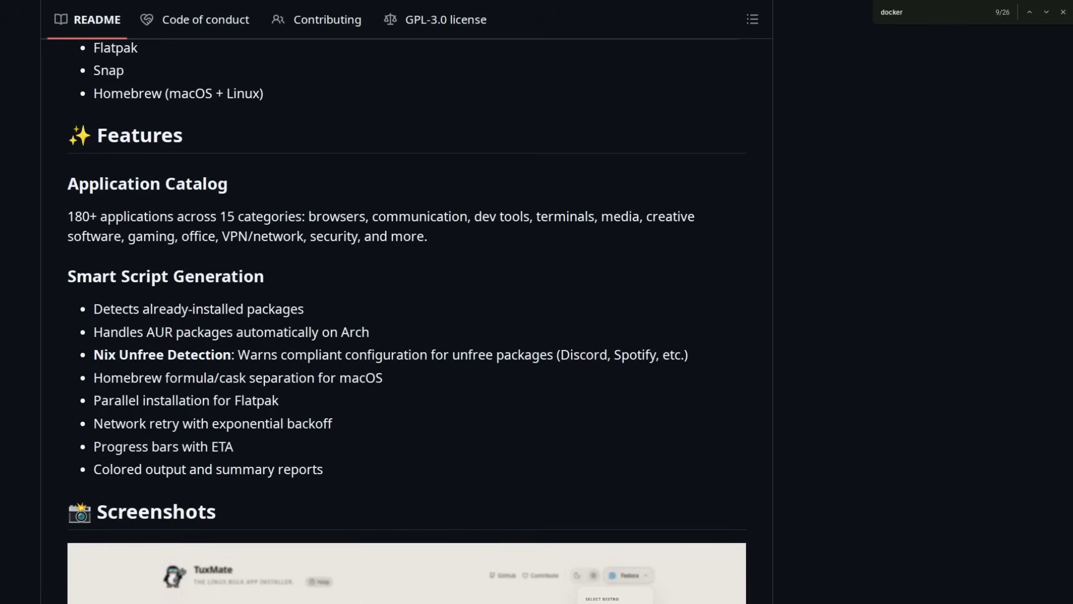
pyautogui.scroll(-15, 406, 302)
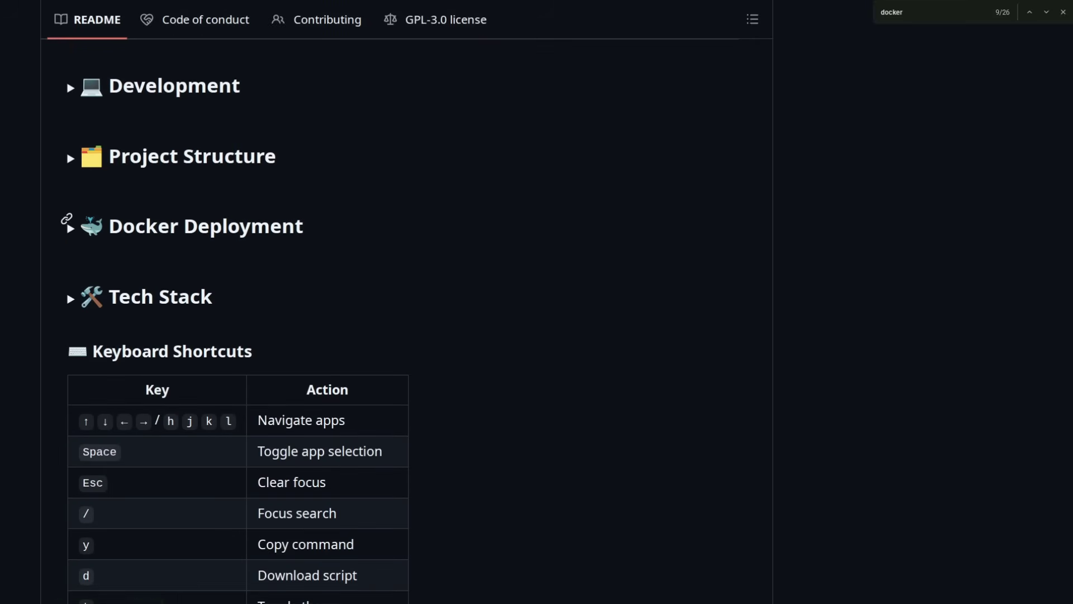
pyautogui.click(67, 223)
pyautogui.scroll(-4, 406, 302)
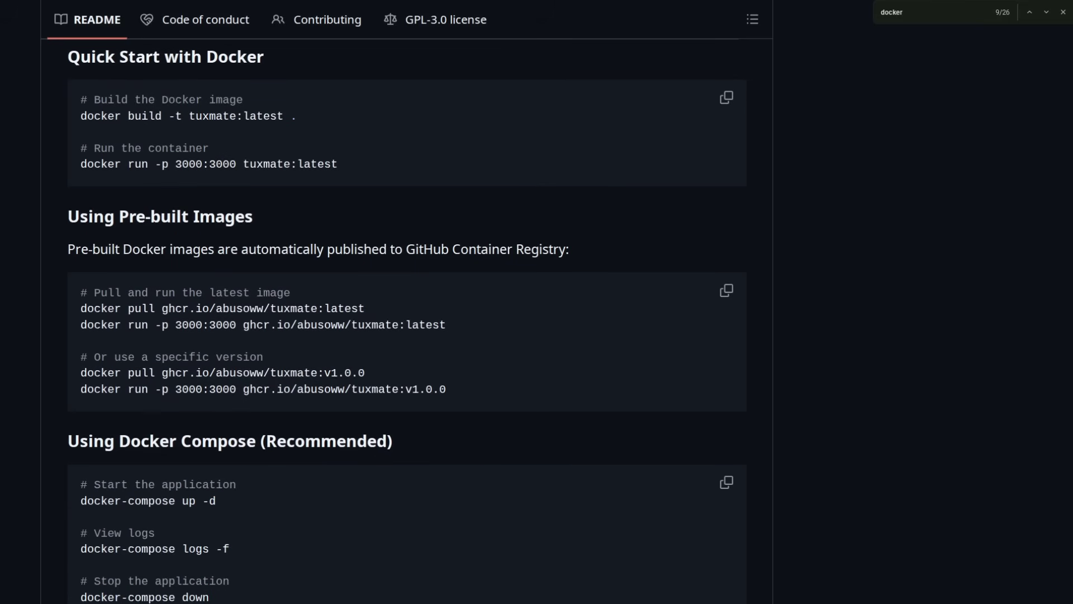
pyautogui.scroll(-13, 406, 302)
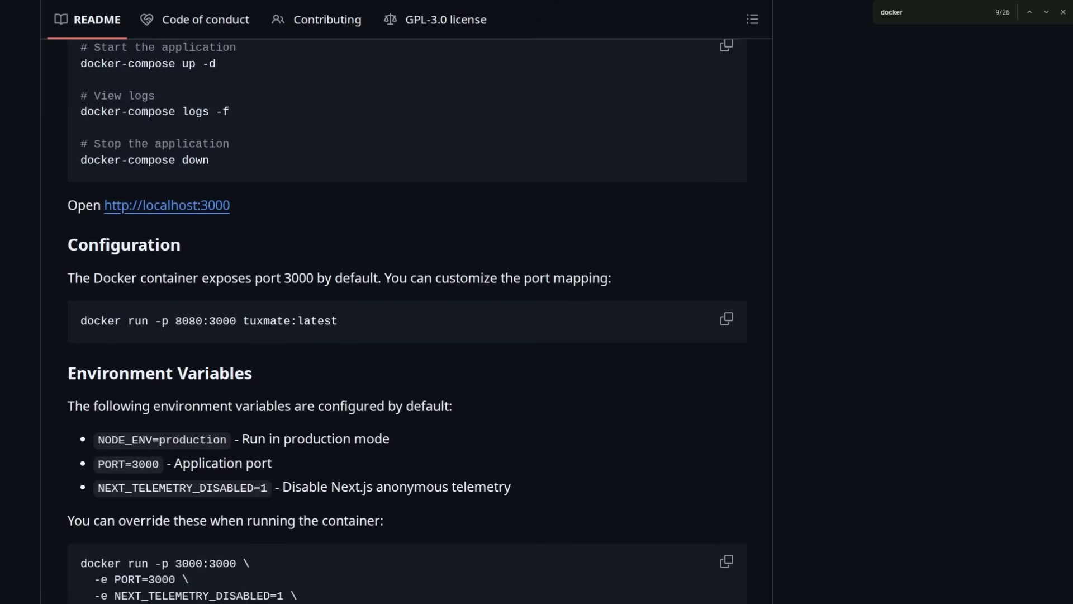
pyautogui.scroll(-4, 407, 302)
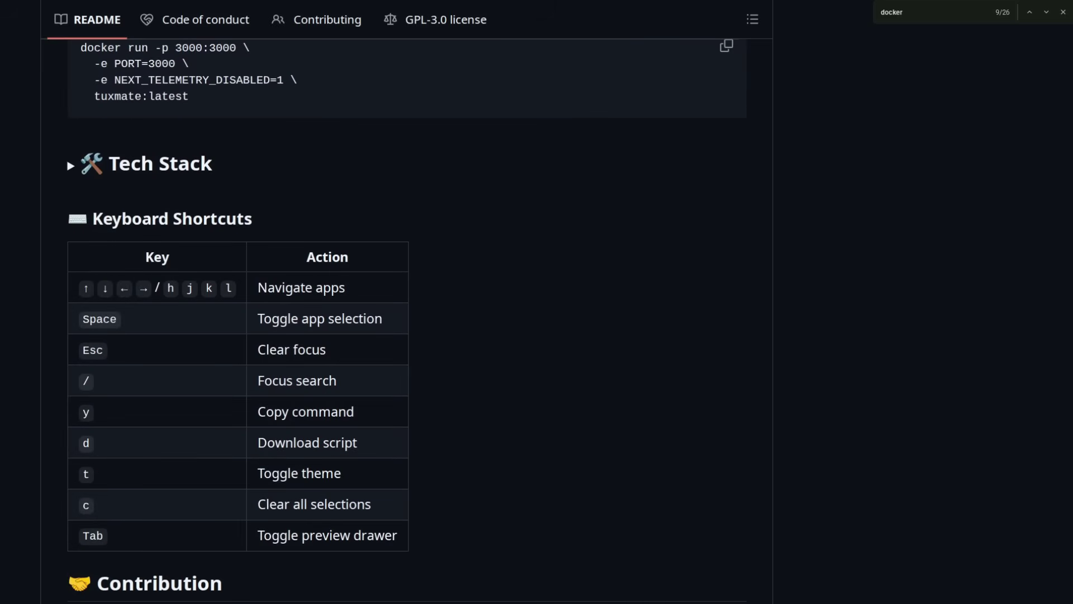
pyautogui.scroll(12, 406, 302)
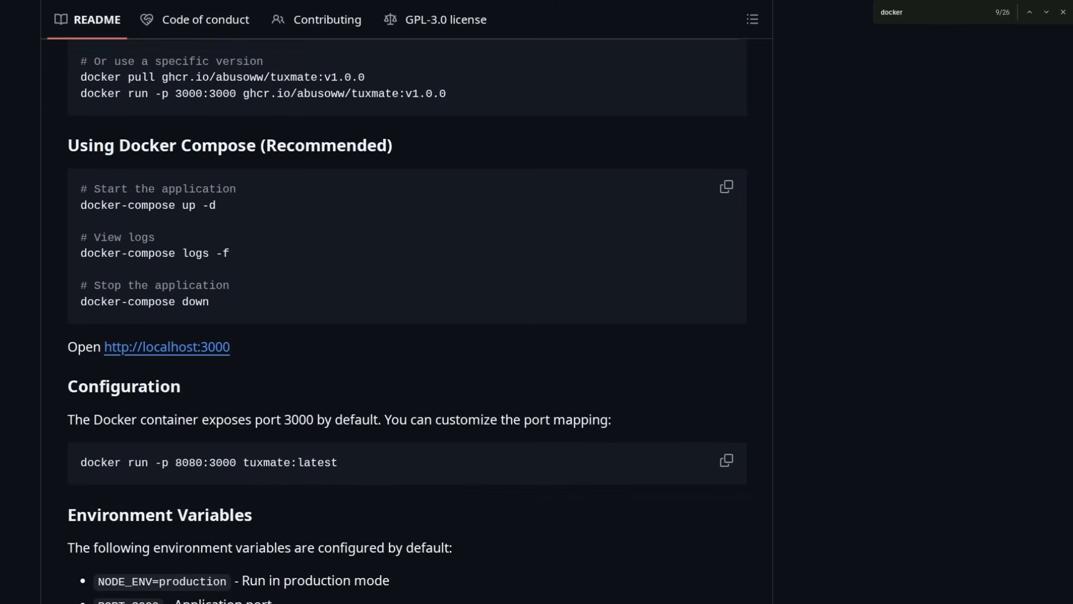
pyautogui.scroll(7, 407, 302)
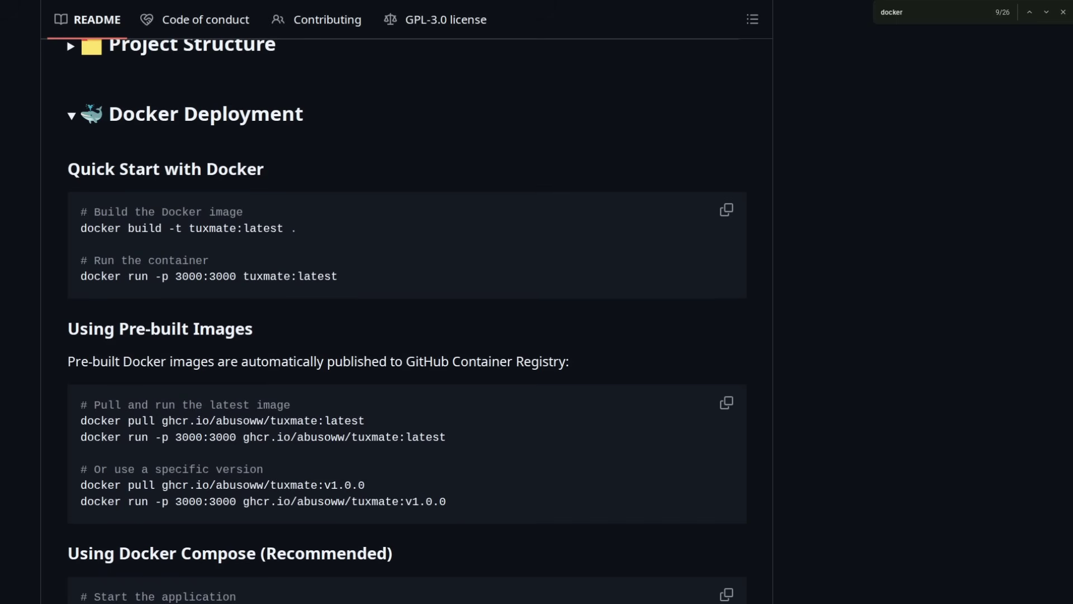